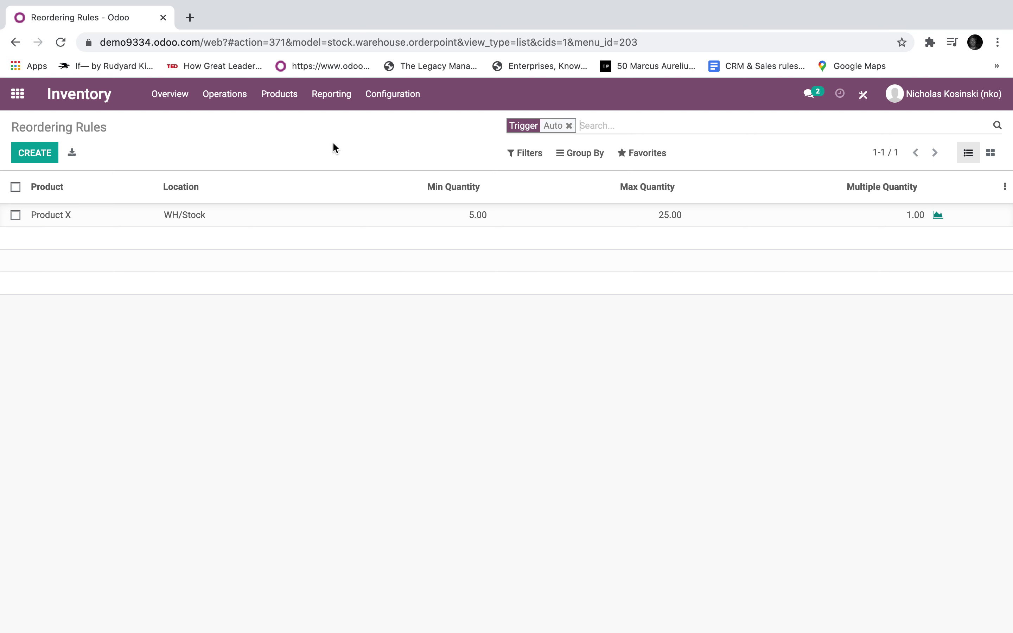
Open Product X from the product list and view its vendor and purchase settings.
left_click(293, 105)
left_click(292, 123)
left_click(822, 221)
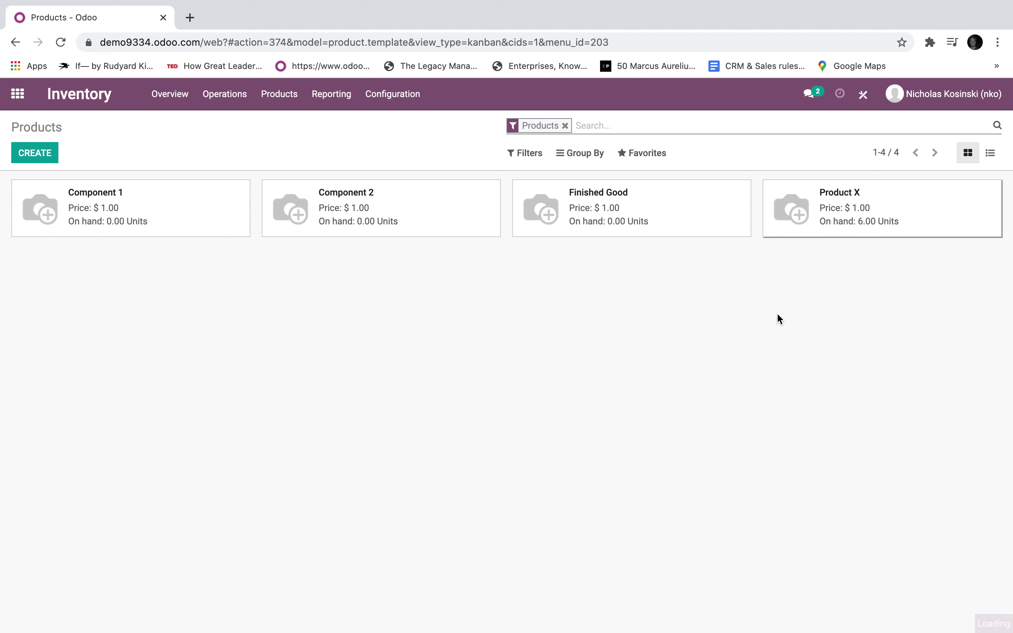
left_click(300, 347)
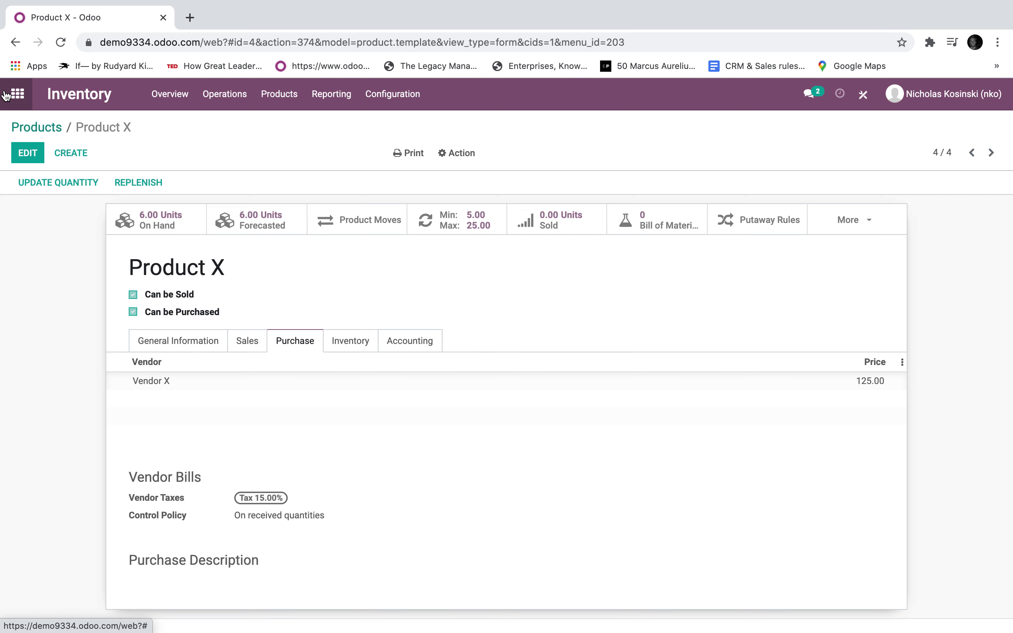
Open the Replenishment report and display the Vendor column in the list.
left_click(17, 94)
type("repl")
key("Return")
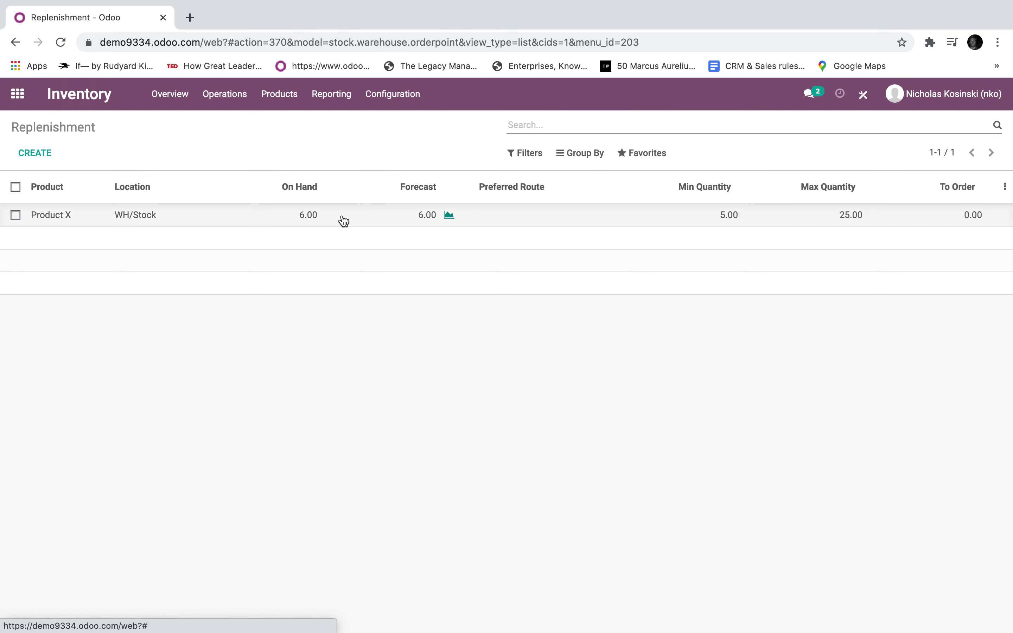
left_click(1005, 189)
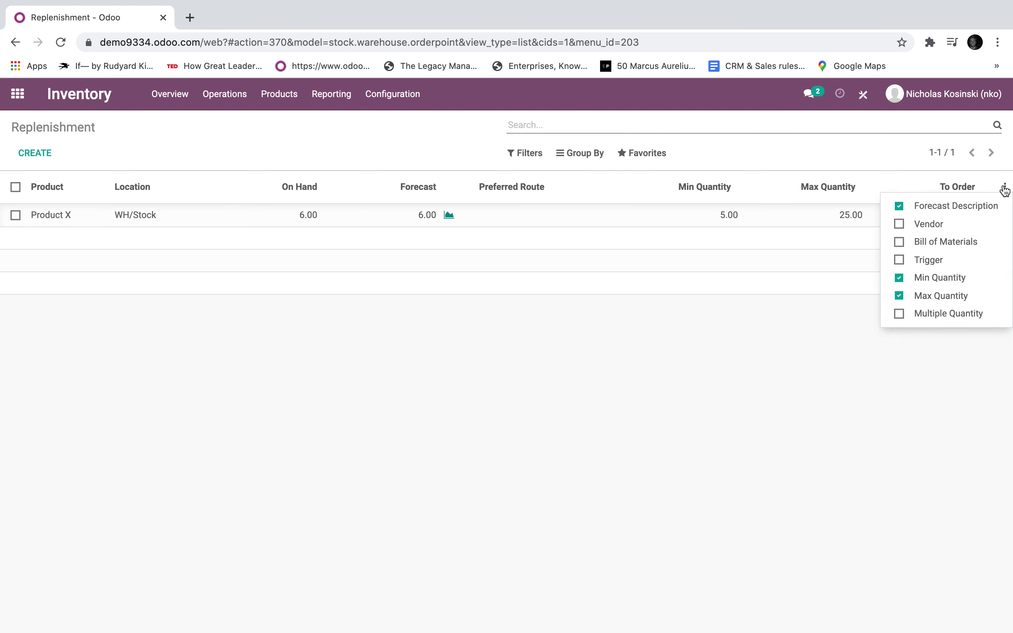
left_click(952, 226)
Set Product X's replenishment rule to preferred route Buy with Vendor X as the vendor, and save the line.
left_click(619, 226)
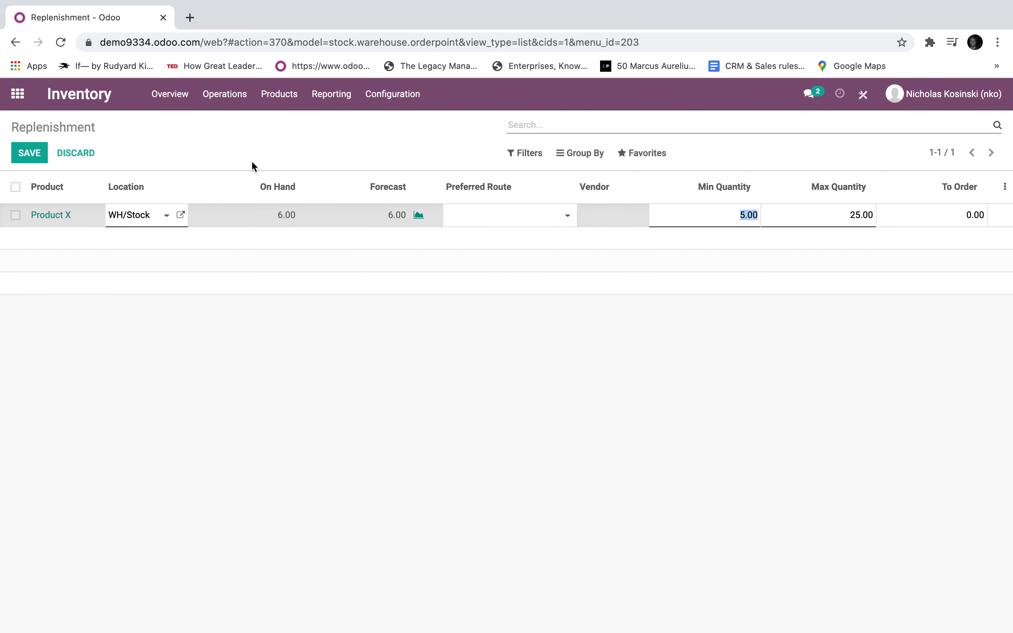
left_click(502, 215)
left_click(504, 251)
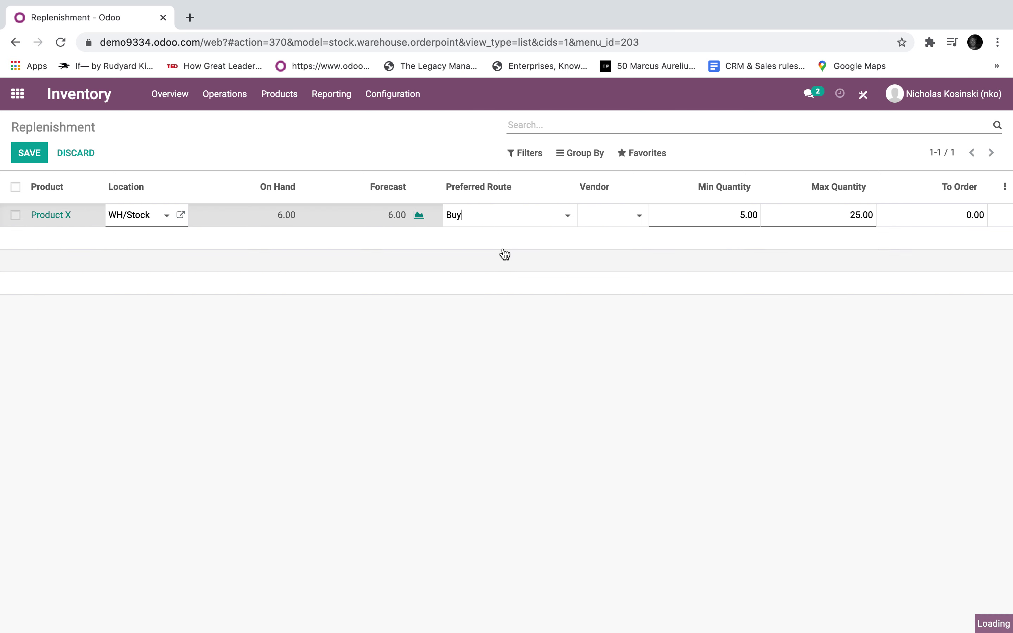
left_click(625, 223)
left_click(630, 235)
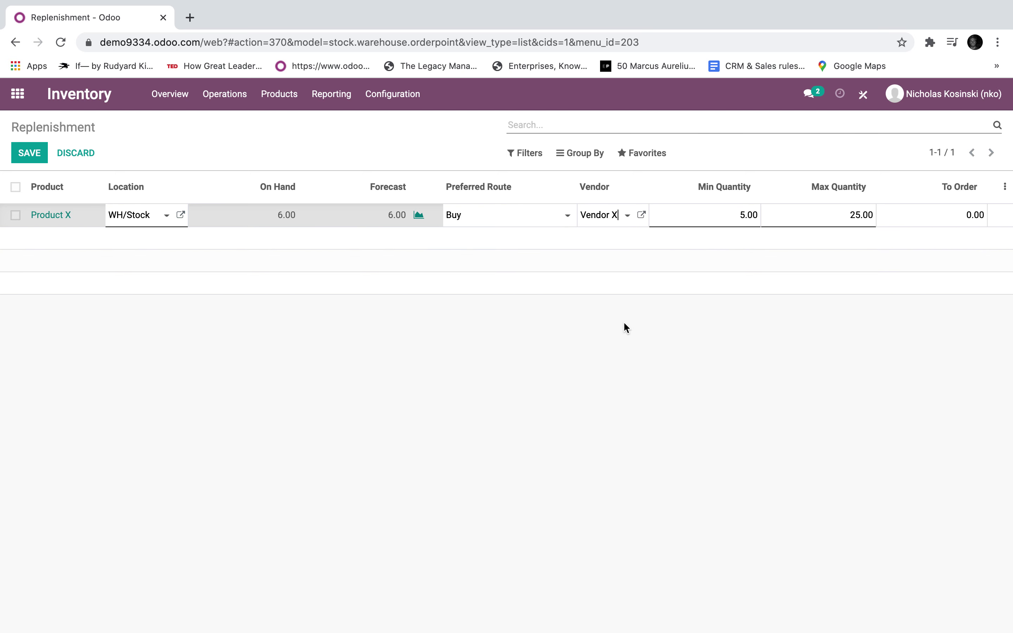
left_click(224, 134)
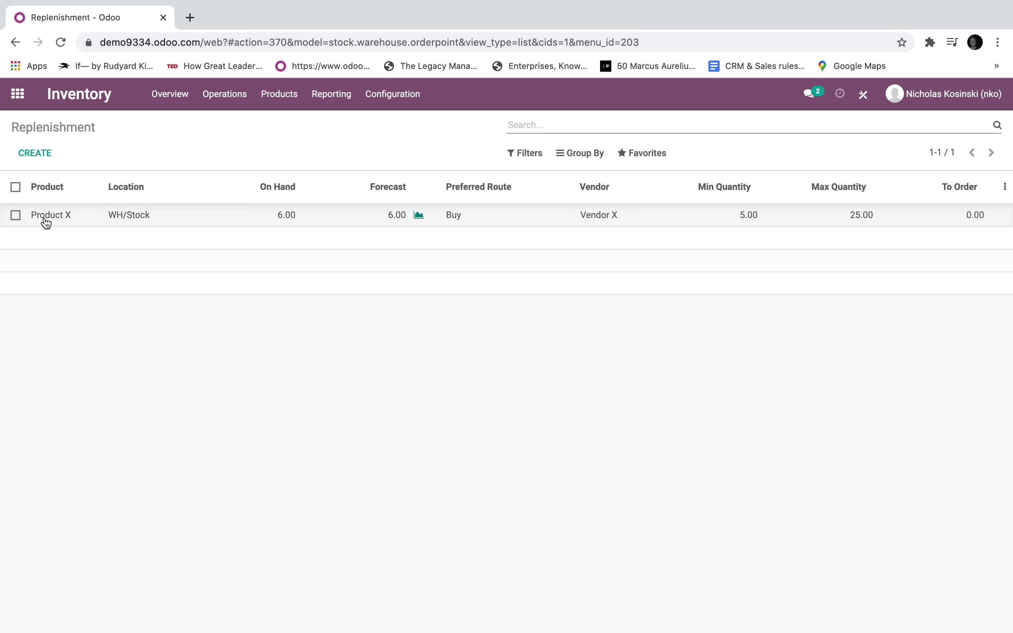
Open the stock on hand report in Inventory and expand Product X down to its WH/Stock line.
left_click(29, 100)
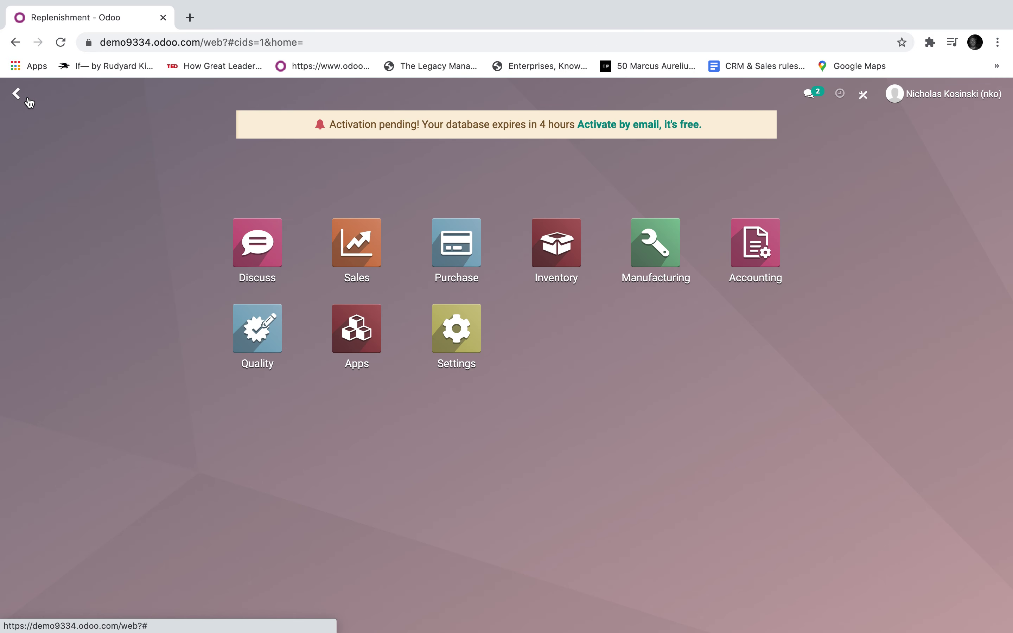
left_click(539, 257)
left_click(332, 93)
left_click(342, 145)
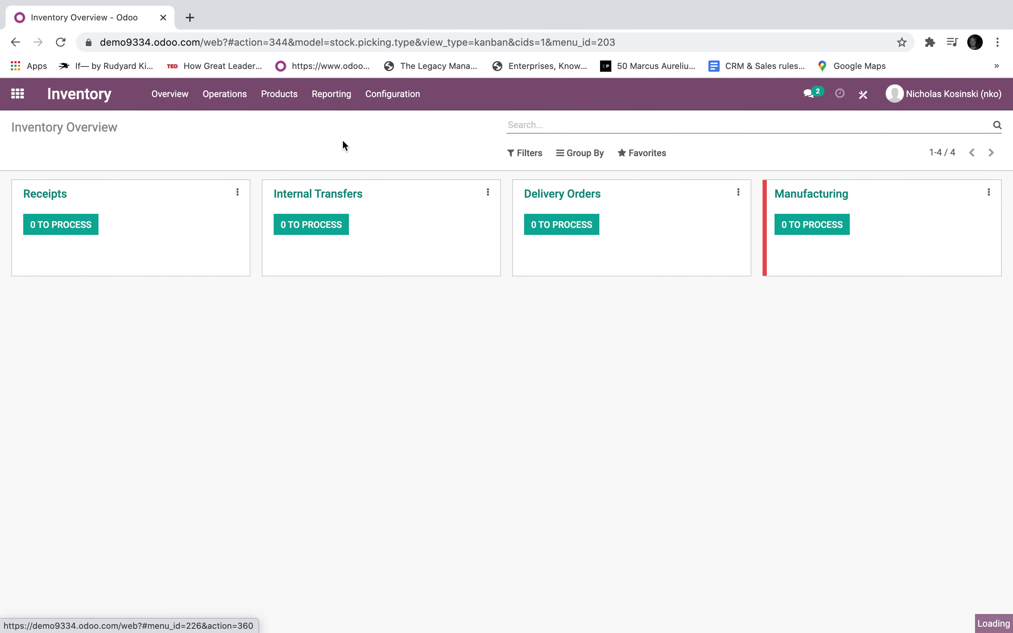
left_click(807, 217)
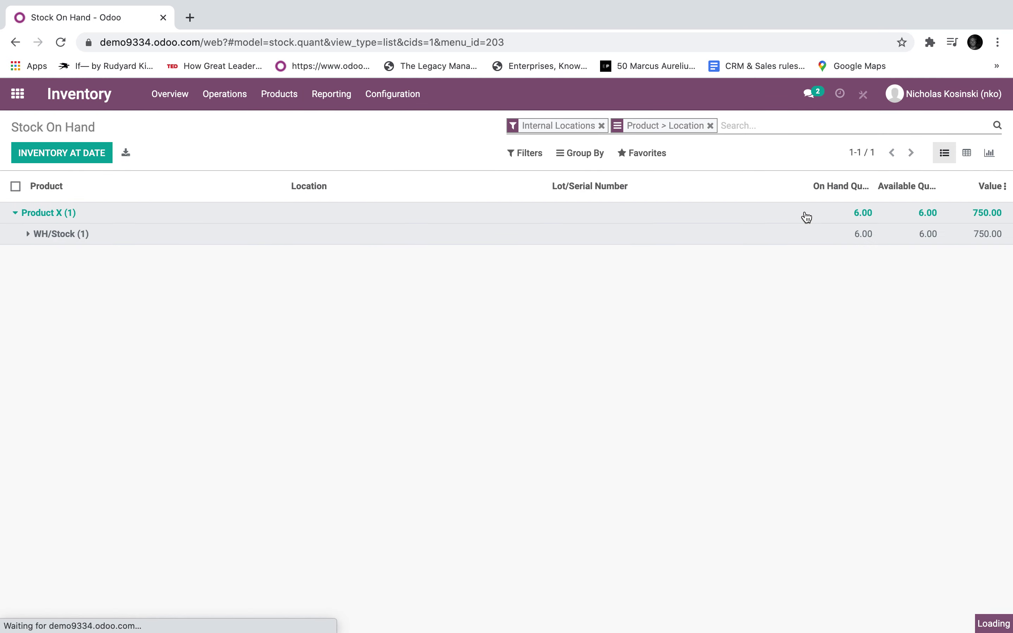
left_click(818, 234)
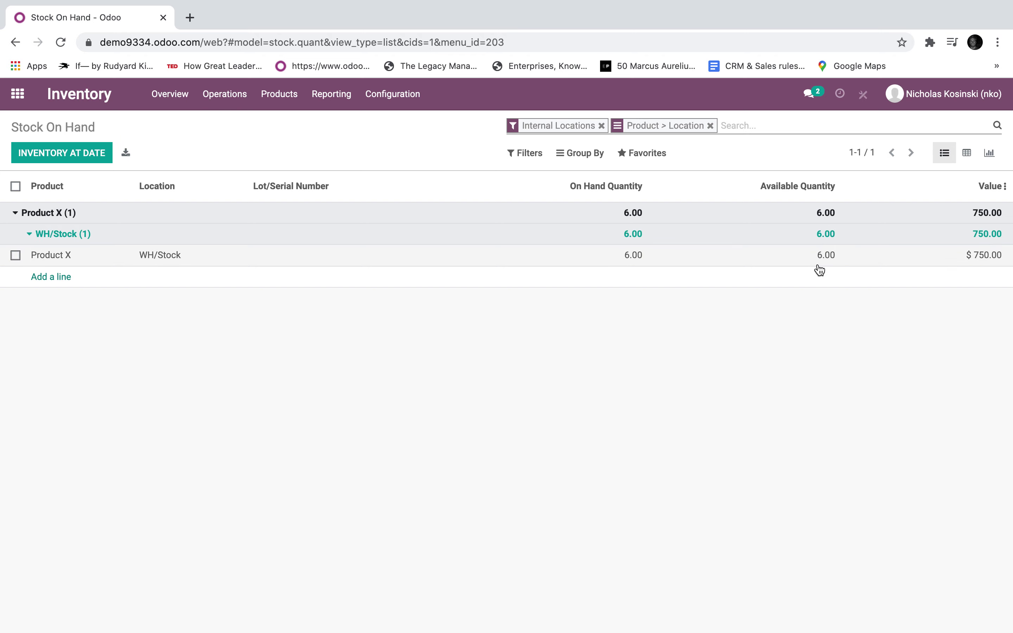
Create a new sales order and select the first suggested contact as the customer.
left_click(17, 94)
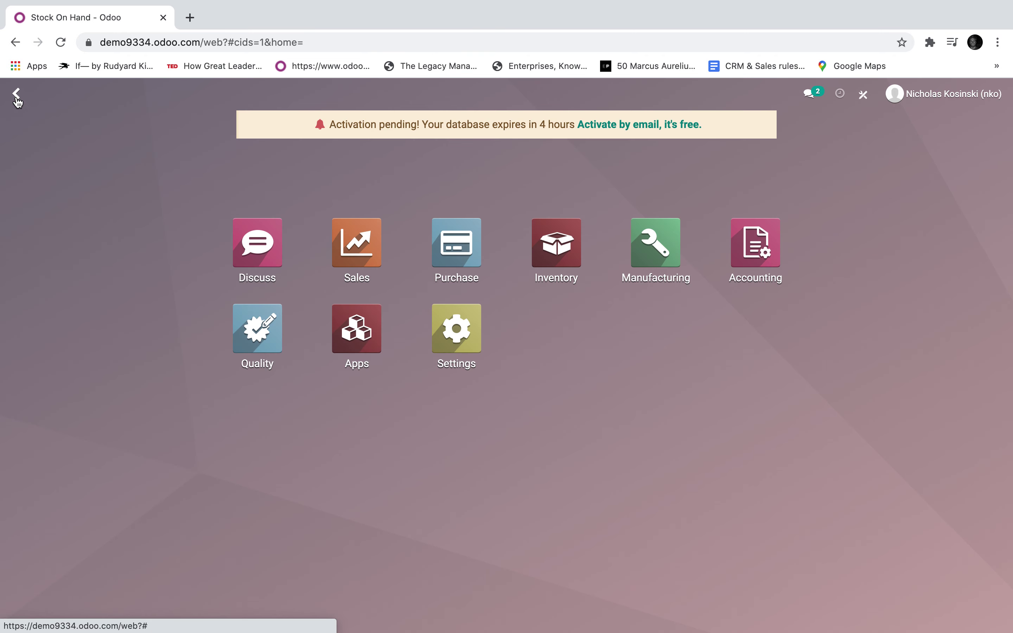
type("order")
key("Return")
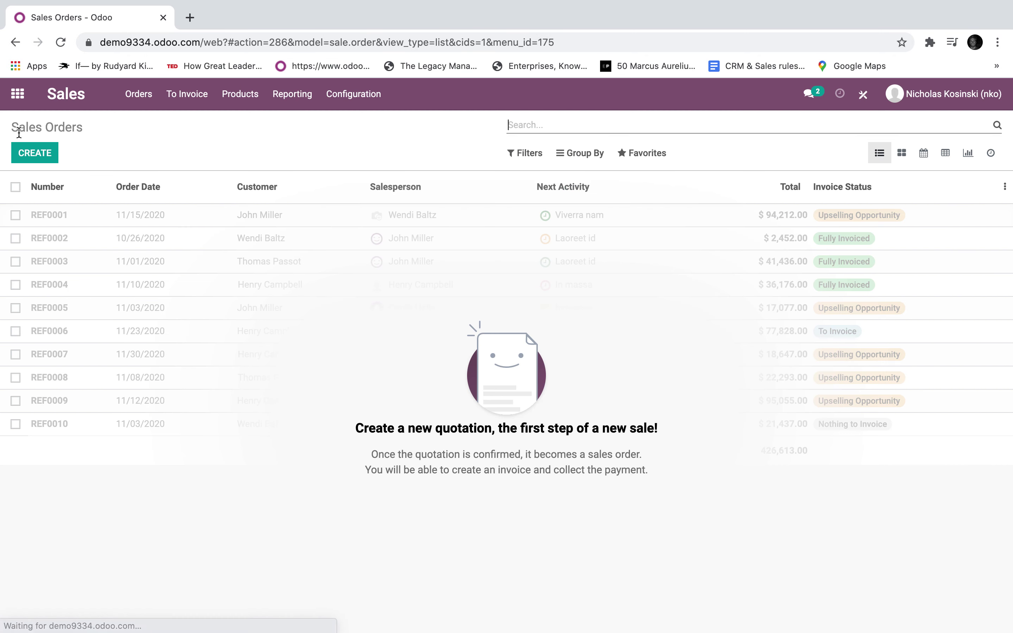
left_click(26, 160)
left_click(262, 312)
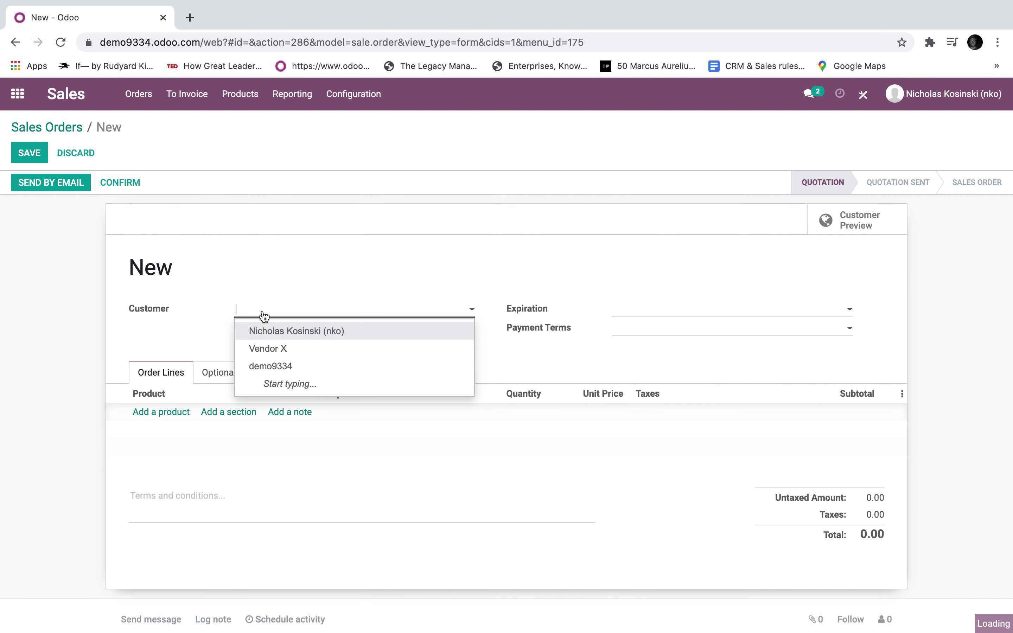
left_click(272, 329)
Add Product X to the order lines with a quantity of 2.
left_click(165, 423)
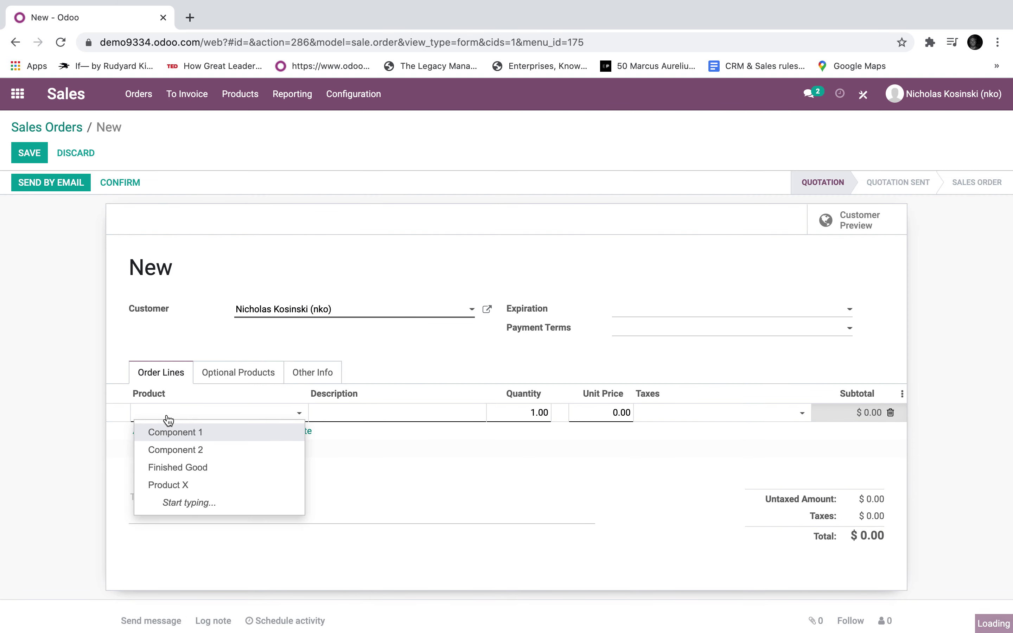
left_click(174, 486)
left_click(496, 413)
type("2")
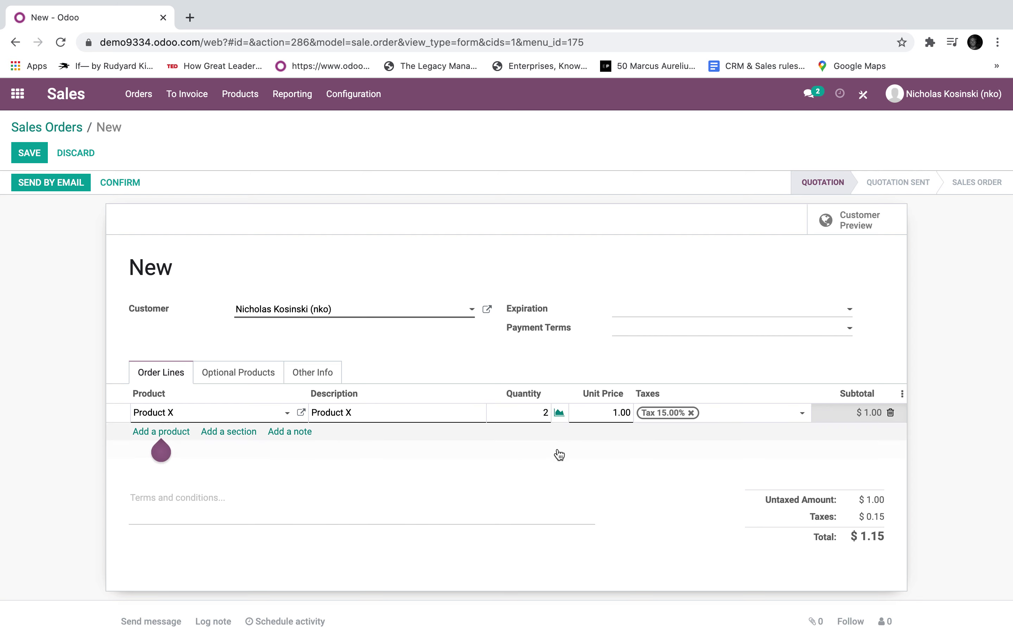
left_click(559, 448)
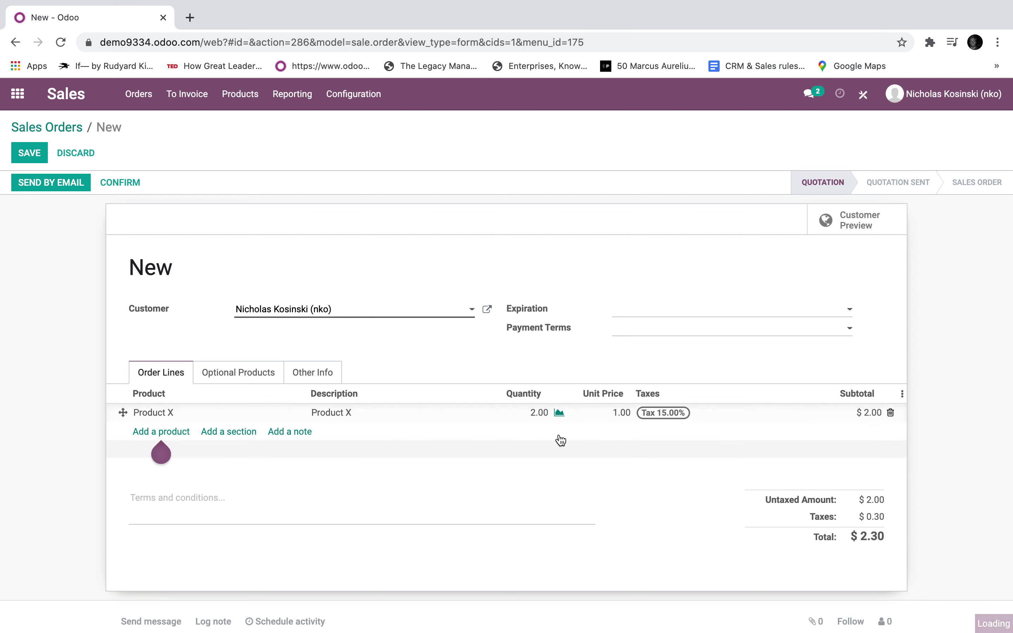
Check the forecasted availability of the Product X line and confirm the sales order.
left_click(560, 415)
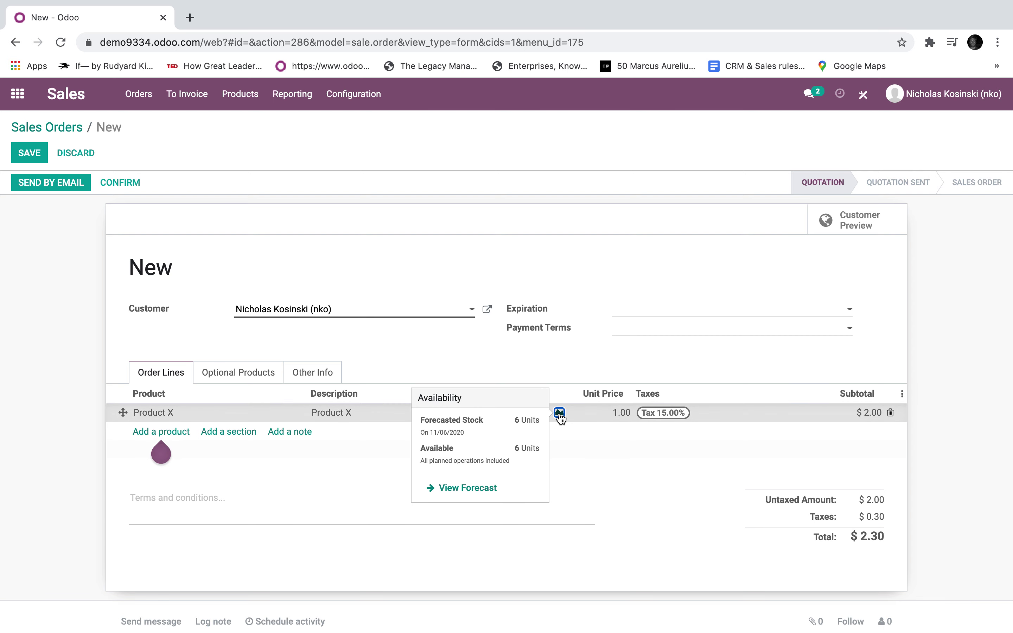
left_click(533, 359)
left_click(132, 185)
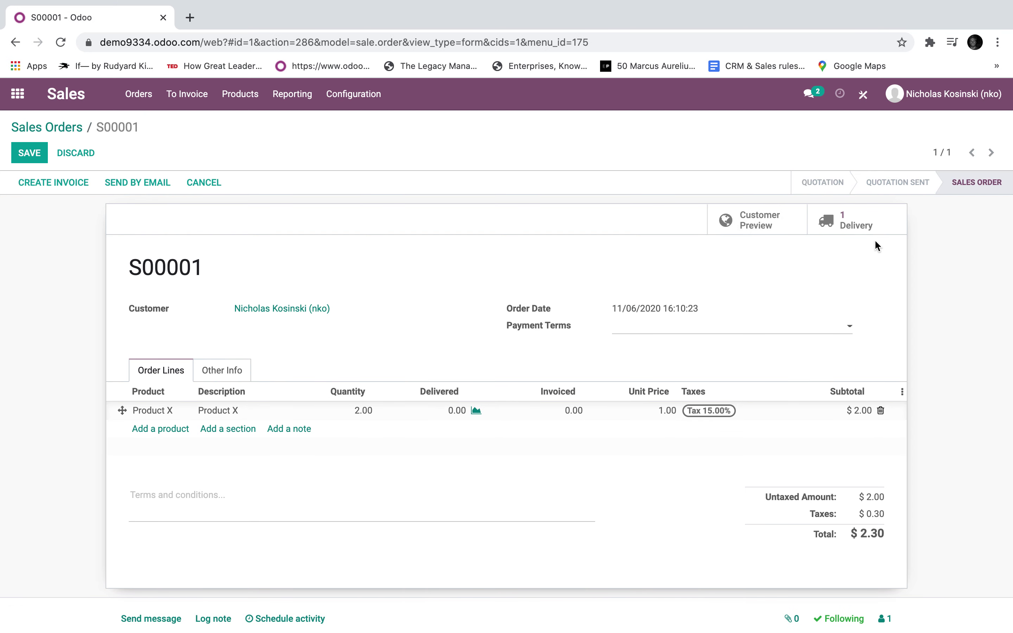
Check the reserved stock on the confirmed Product X line and open the order's linked delivery.
left_click(477, 412)
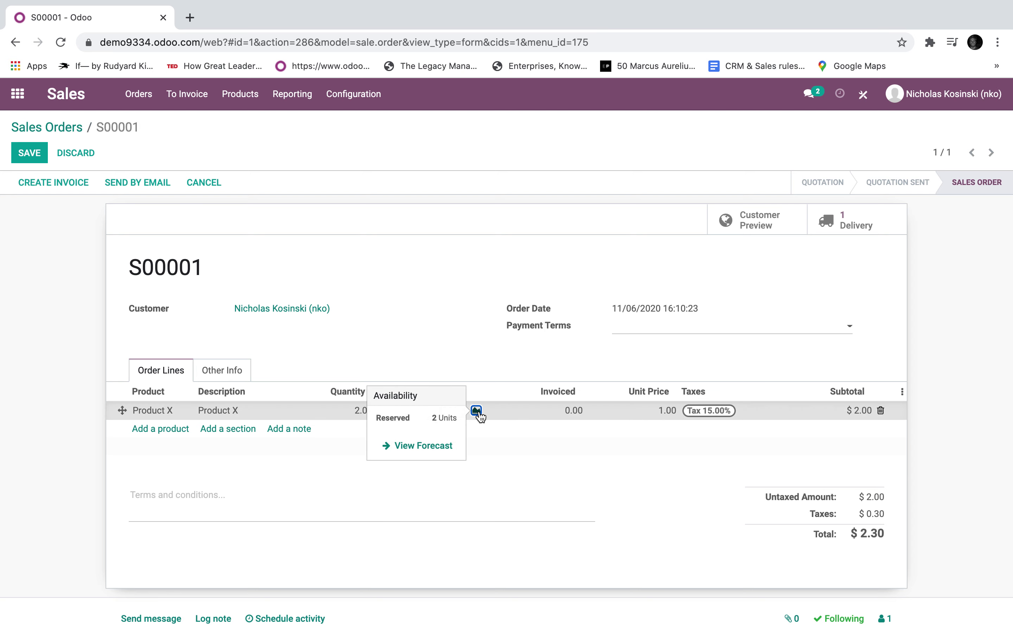
left_click(840, 227)
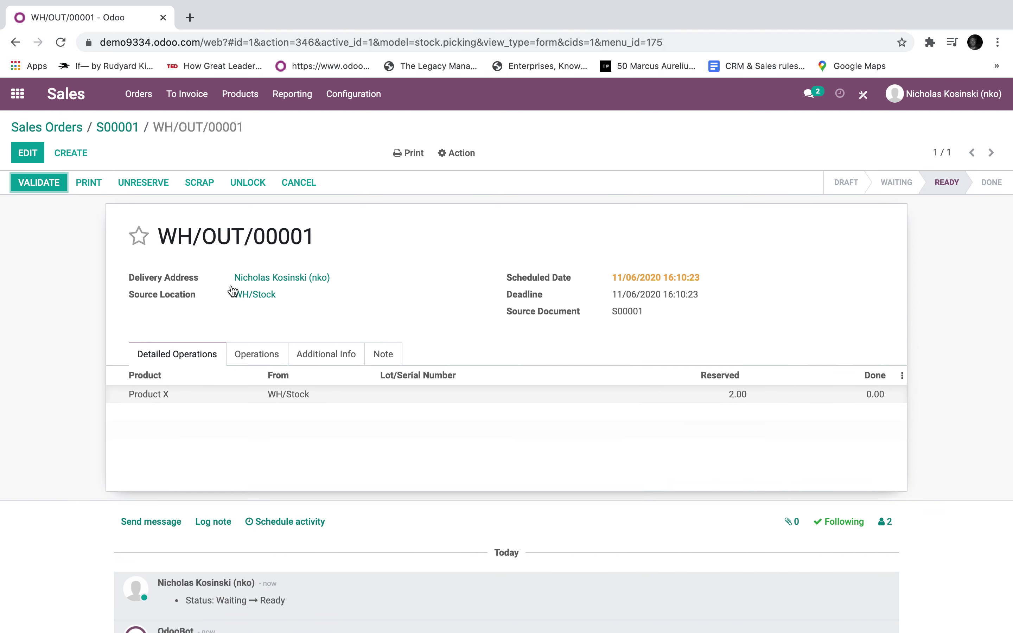
Return to the stock on hand report in Inventory and review Product X's on-hand and available quantities at WH/Stock.
left_click(18, 92)
left_click(570, 253)
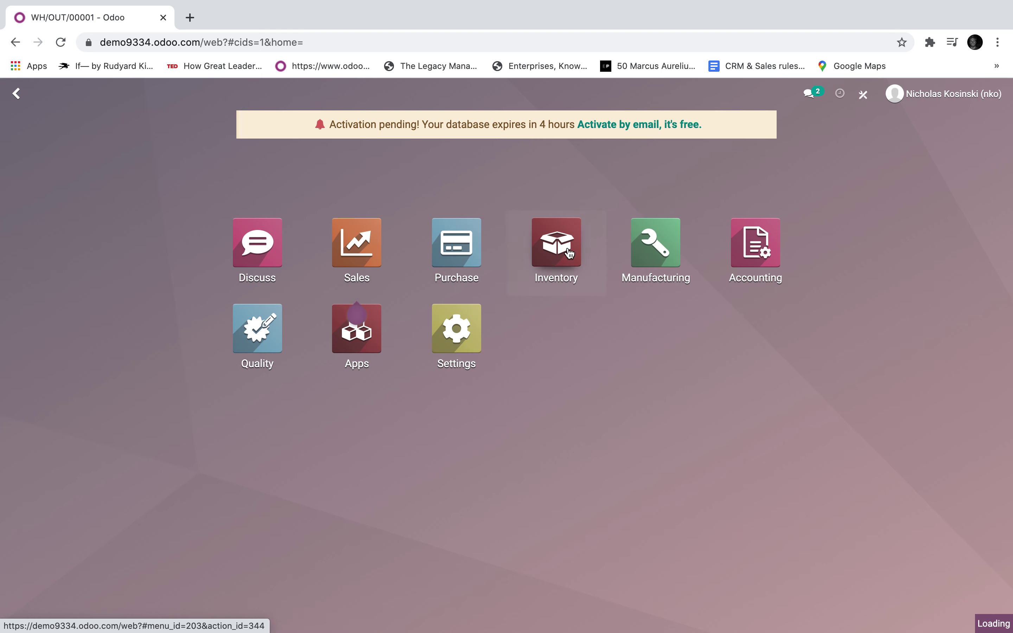
left_click(331, 94)
left_click(334, 141)
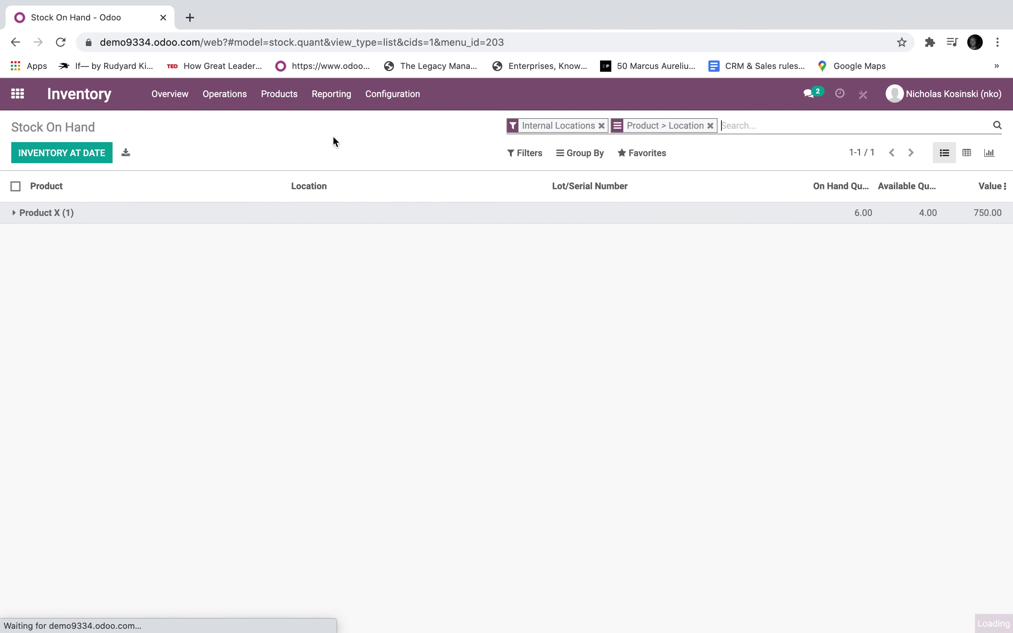
left_click(447, 213)
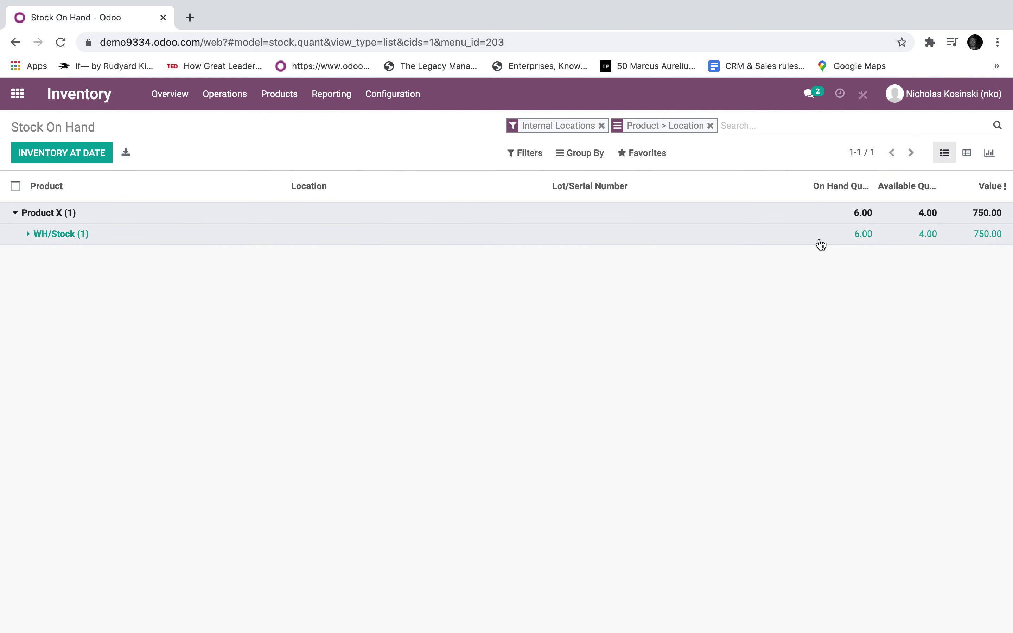
left_click(820, 242)
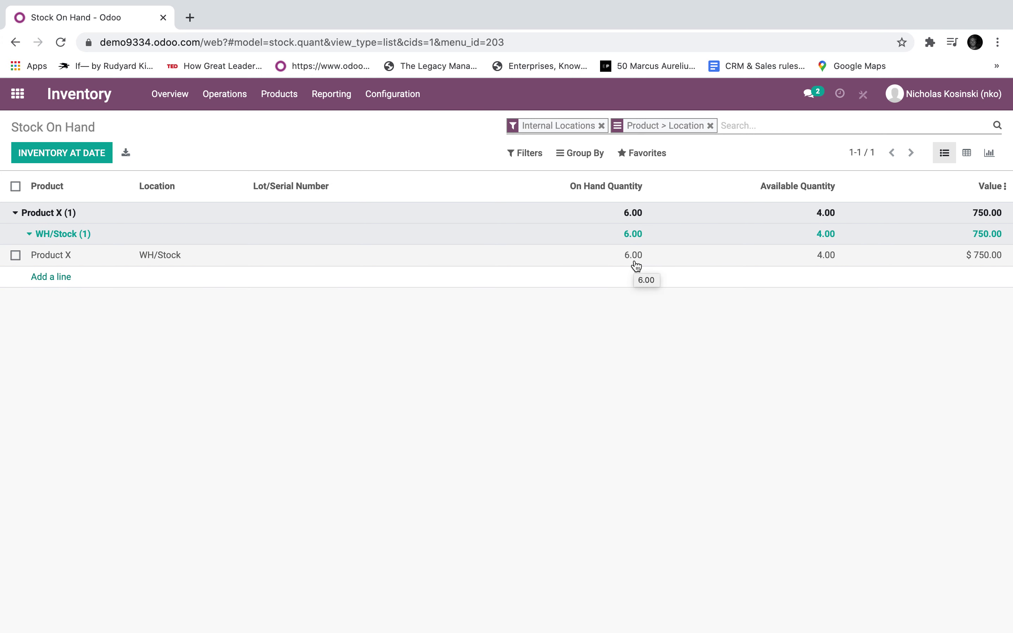
List the delivery orders ready to process from the inventory overview.
left_click(180, 102)
left_click(561, 231)
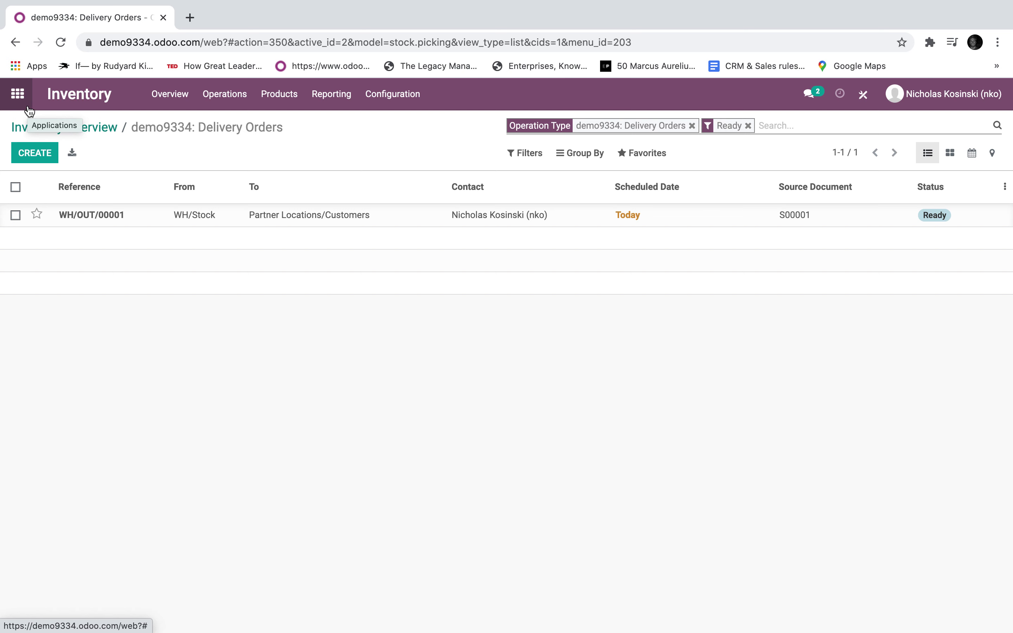
Open Vendor X's request for quotation in Purchase and examine its product line, source document and message log.
left_click(18, 94)
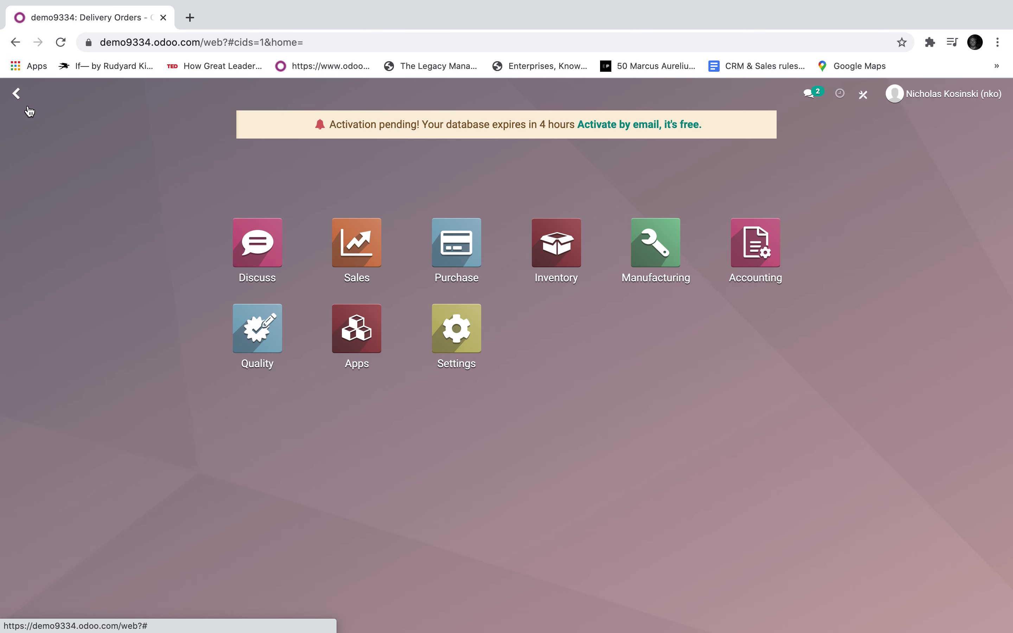
left_click(456, 257)
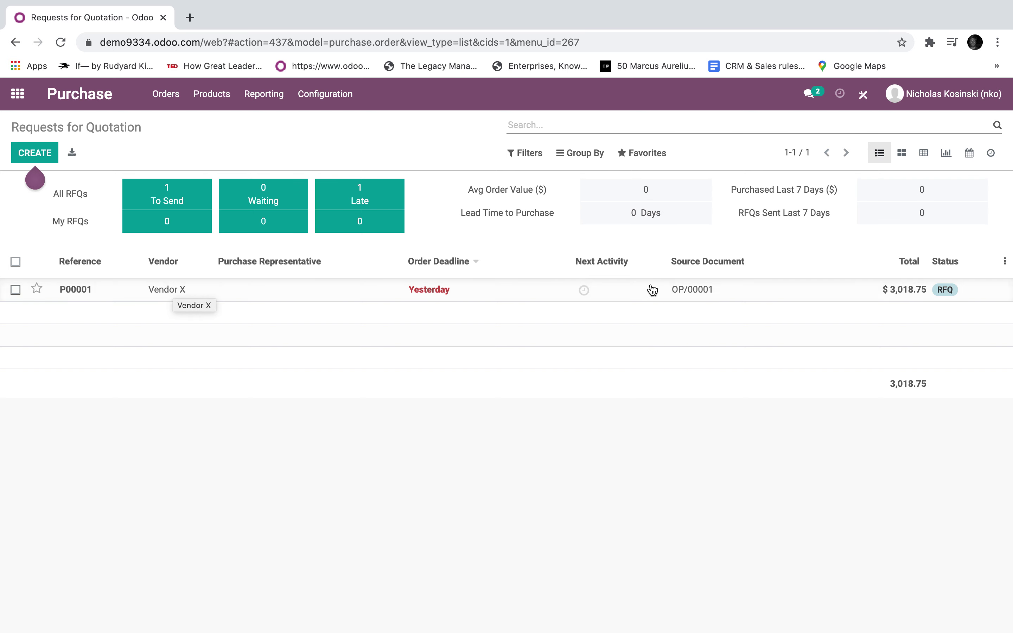
left_click(681, 298)
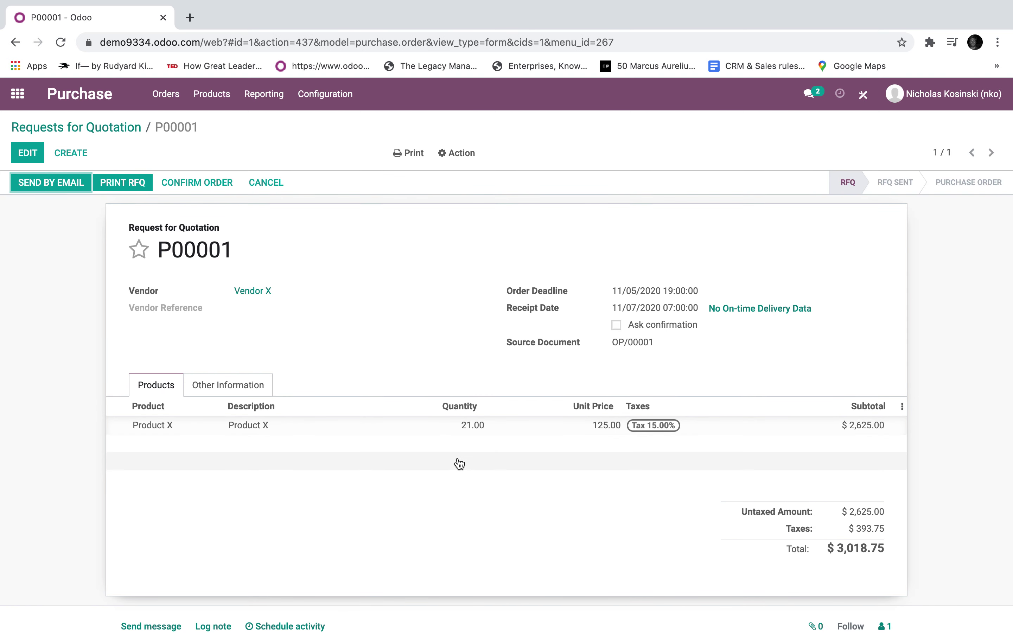
scroll(460, 464, "down", 3)
left_click_drag(247, 574, 201, 577)
left_click(62, 564)
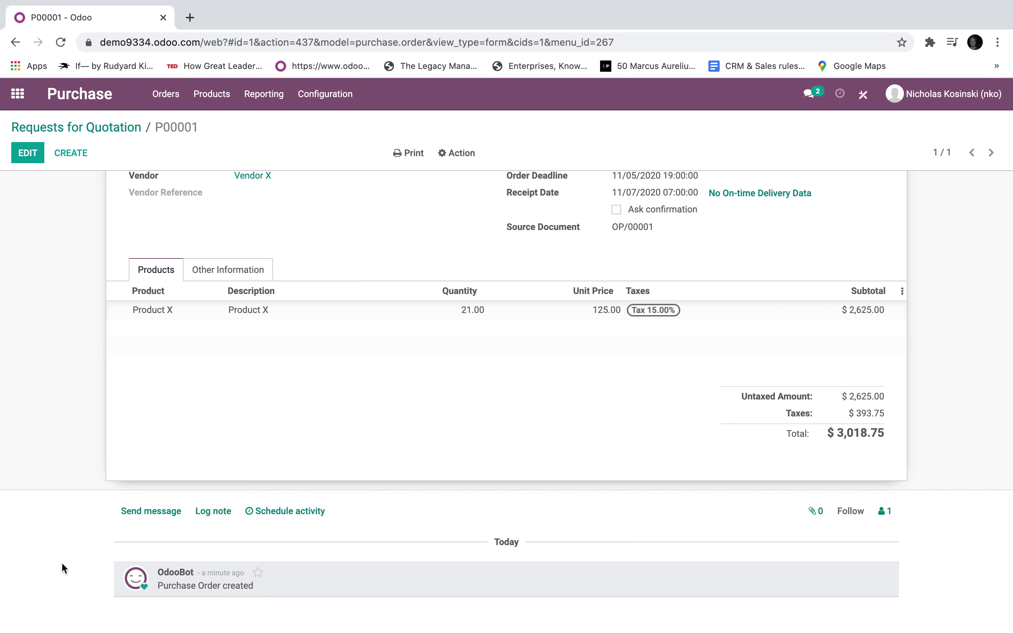
scroll(62, 564, "up", 2)
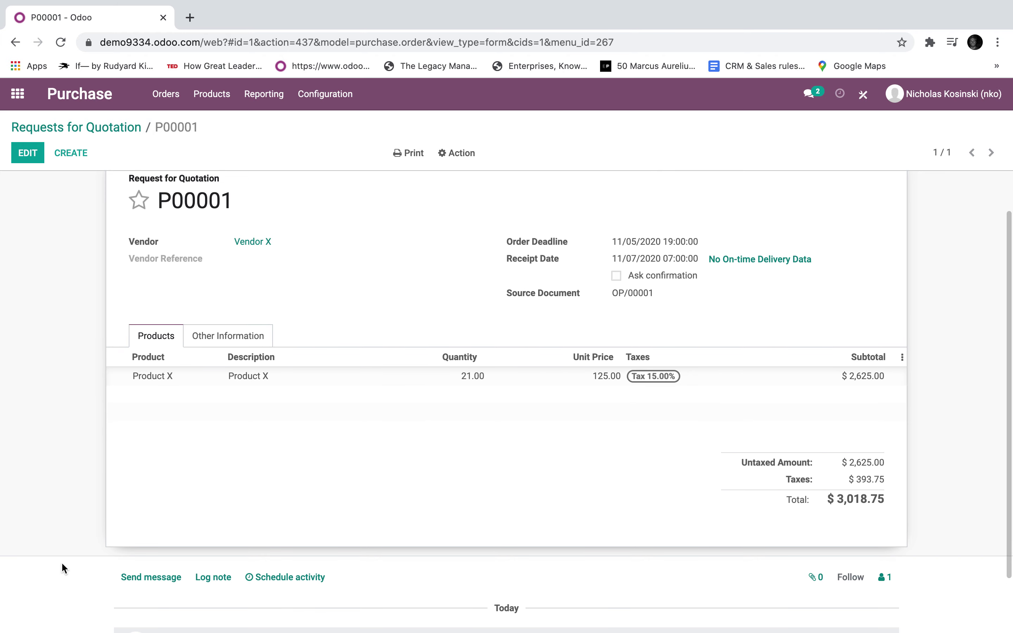
scroll(62, 564, "up", 2)
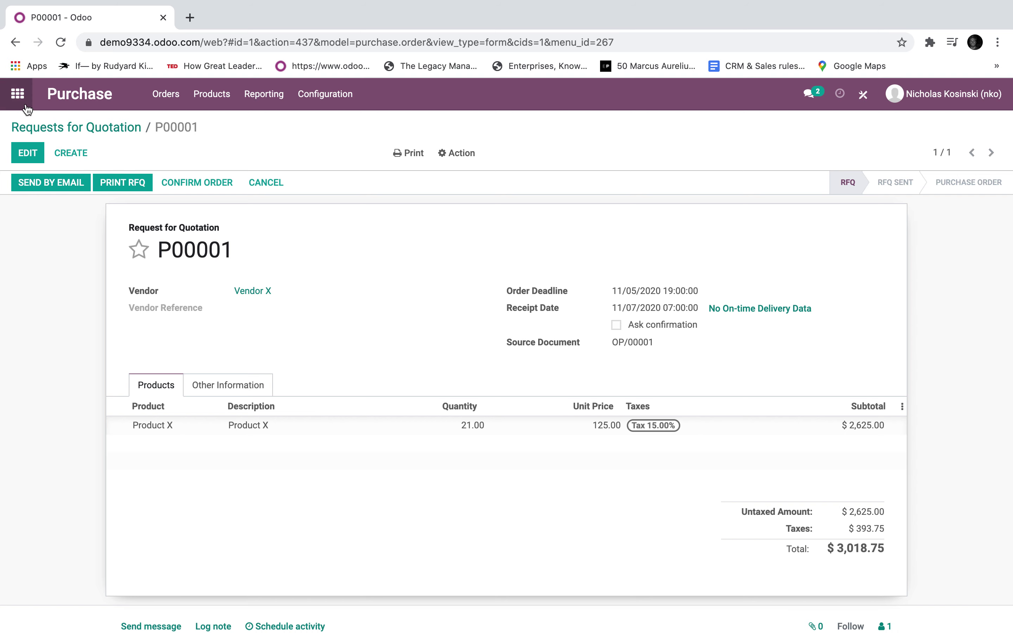
Open the Replenishment report to check for manual replenishments to perform.
left_click(9, 100)
type("repl")
key("Return")
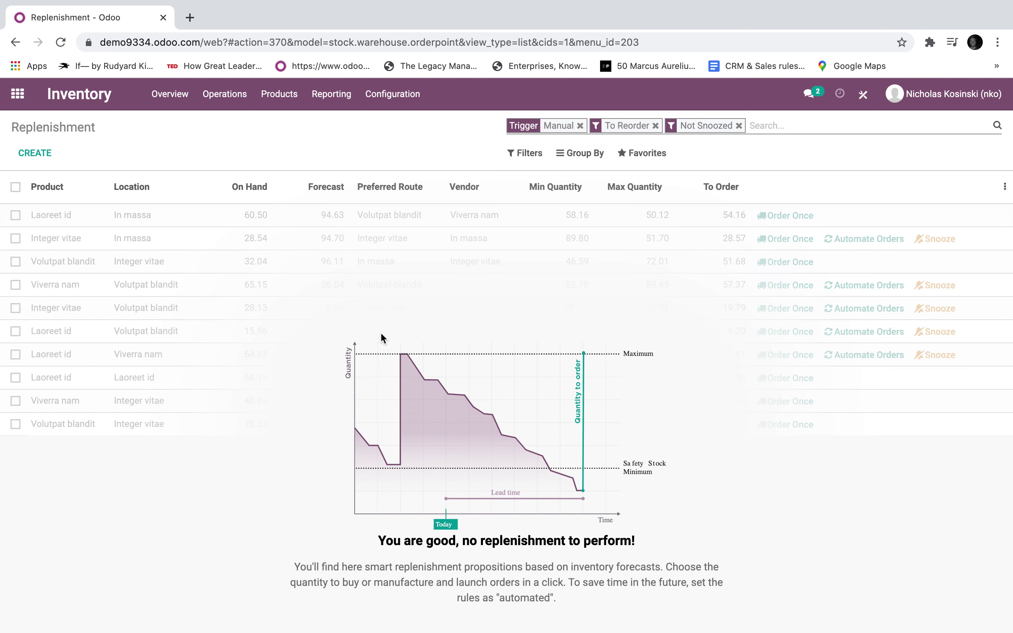
Return to the list of requests for quotation in Purchase.
left_click(6, 100)
type("p")
key("Return")
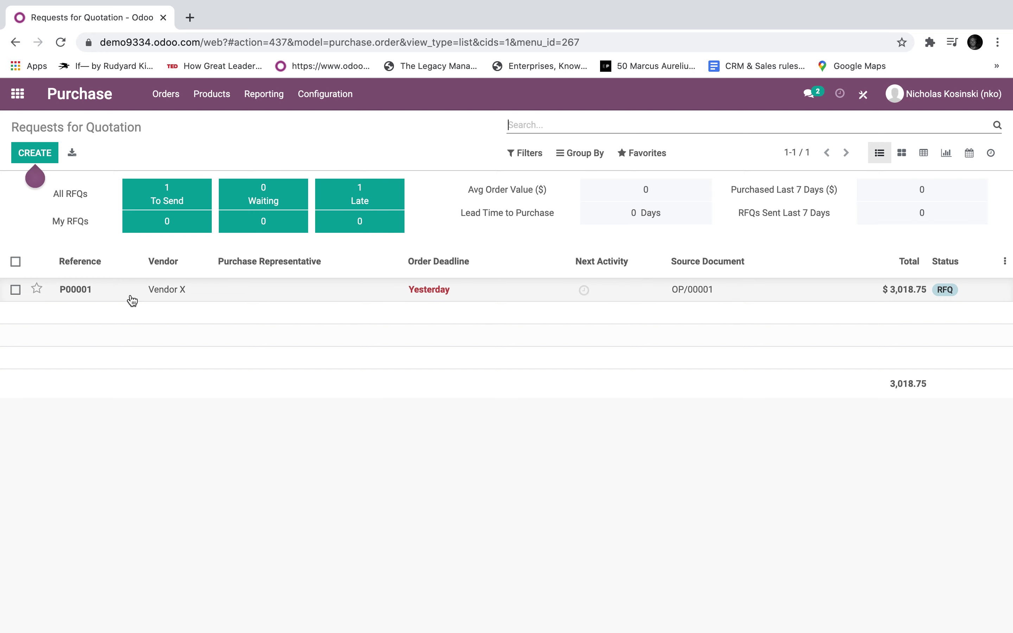
Confirm Vendor X's request for quotation for Product X as a purchase order and review its linked incoming receipt.
left_click(133, 297)
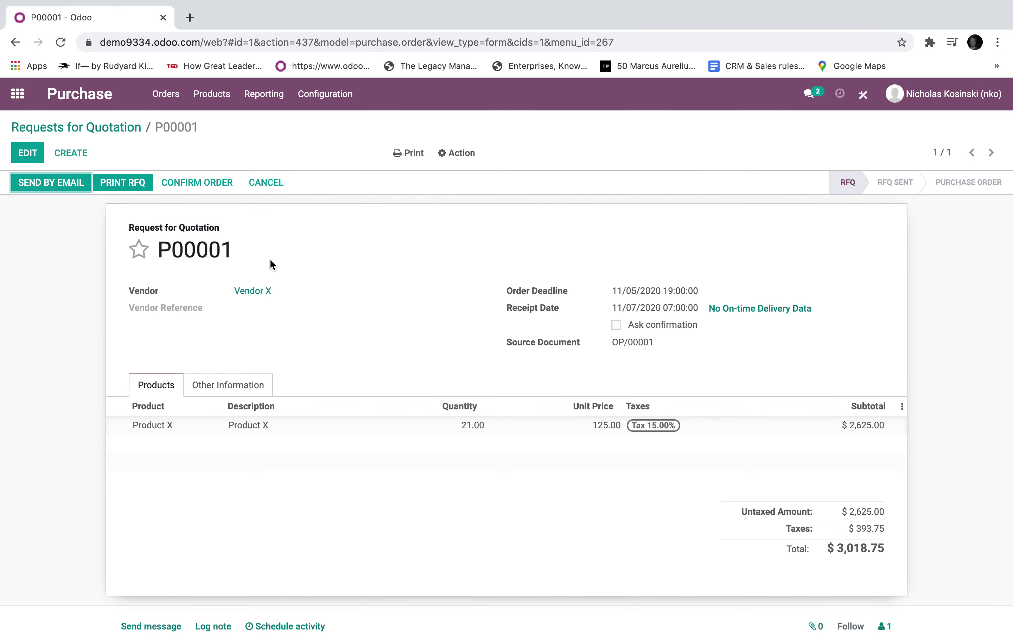
left_click(204, 189)
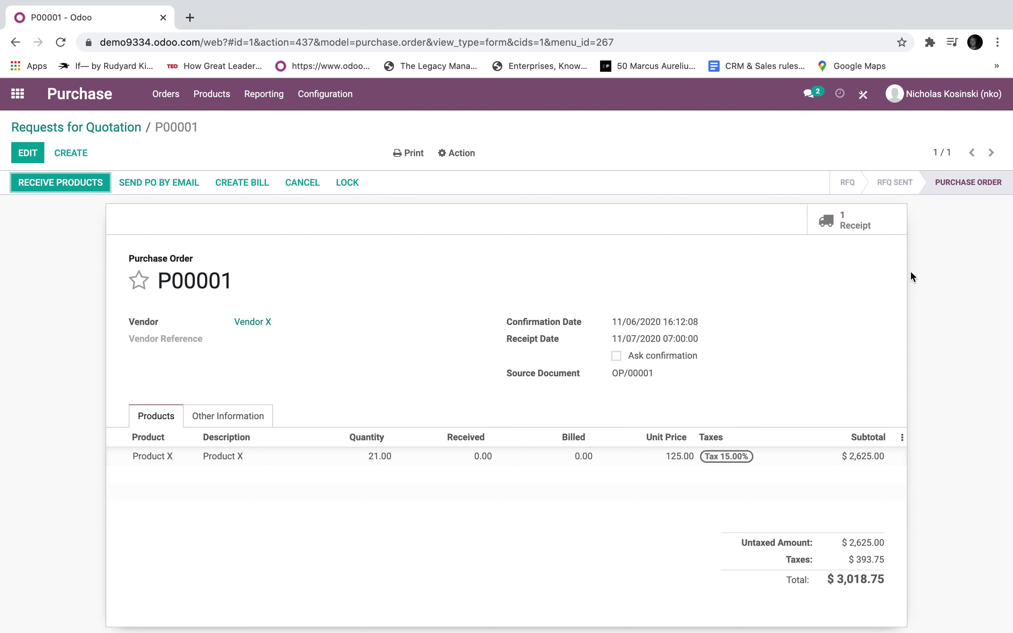
left_click(863, 224)
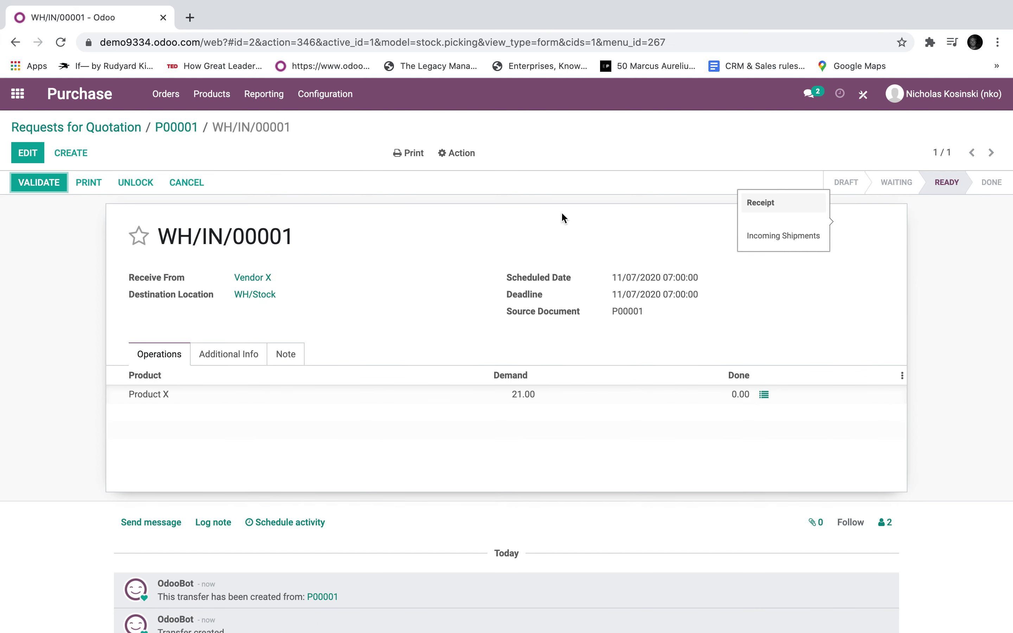
left_click_drag(287, 243, 139, 235)
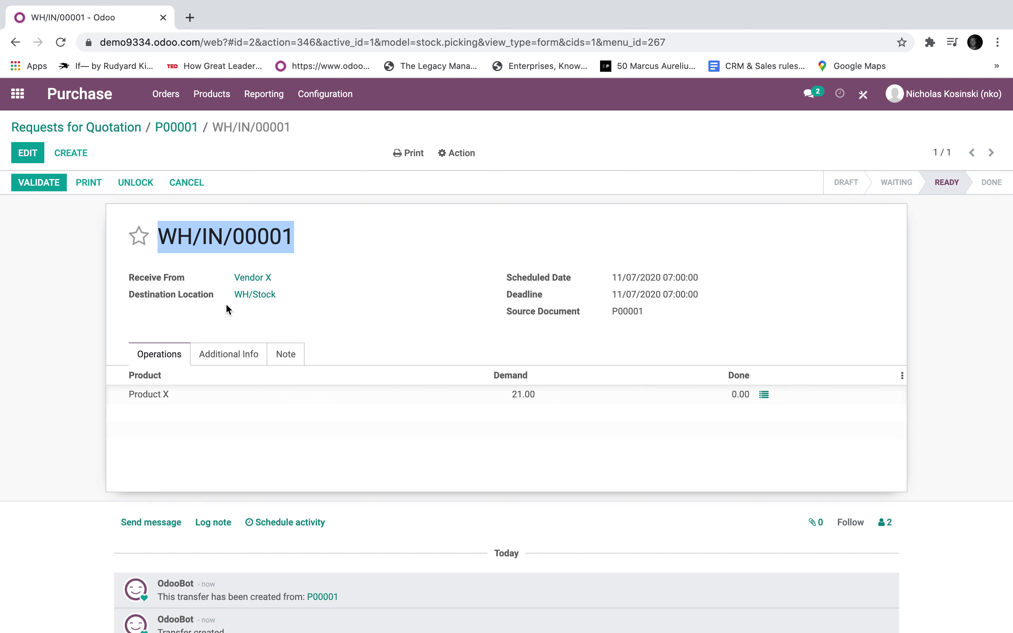
left_click(182, 128)
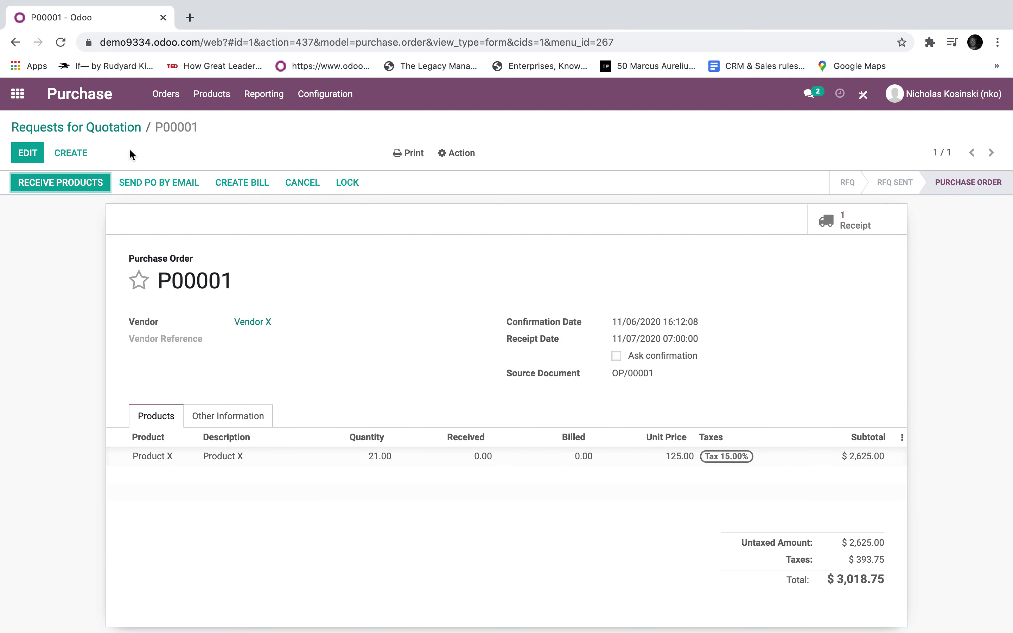
Switch to the Inventory app and check the delivery orders ready to process from the overview.
left_click(17, 94)
type("in")
key("Return")
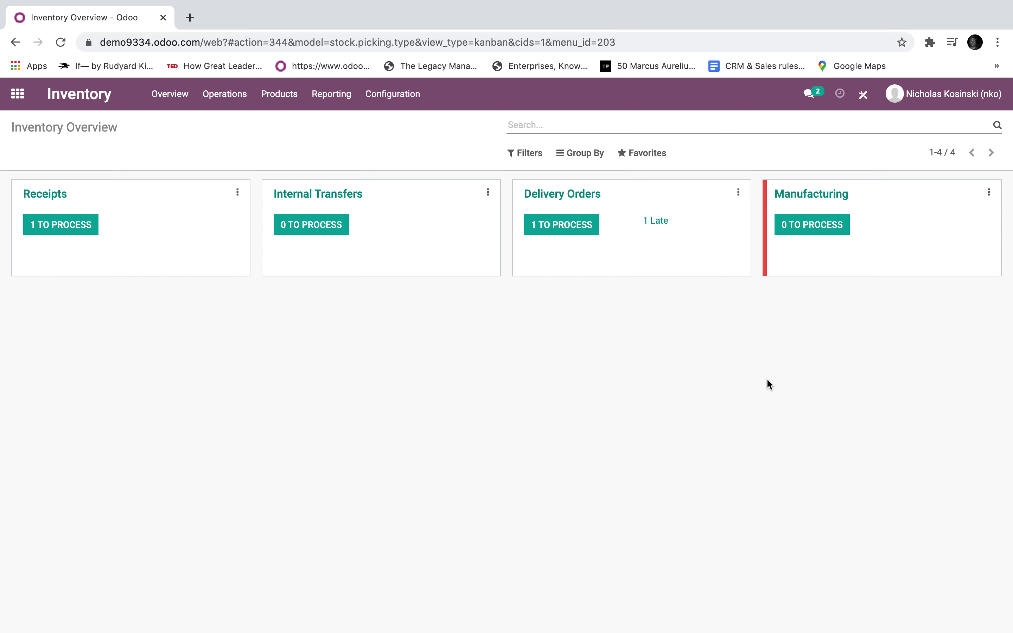
left_click(570, 233)
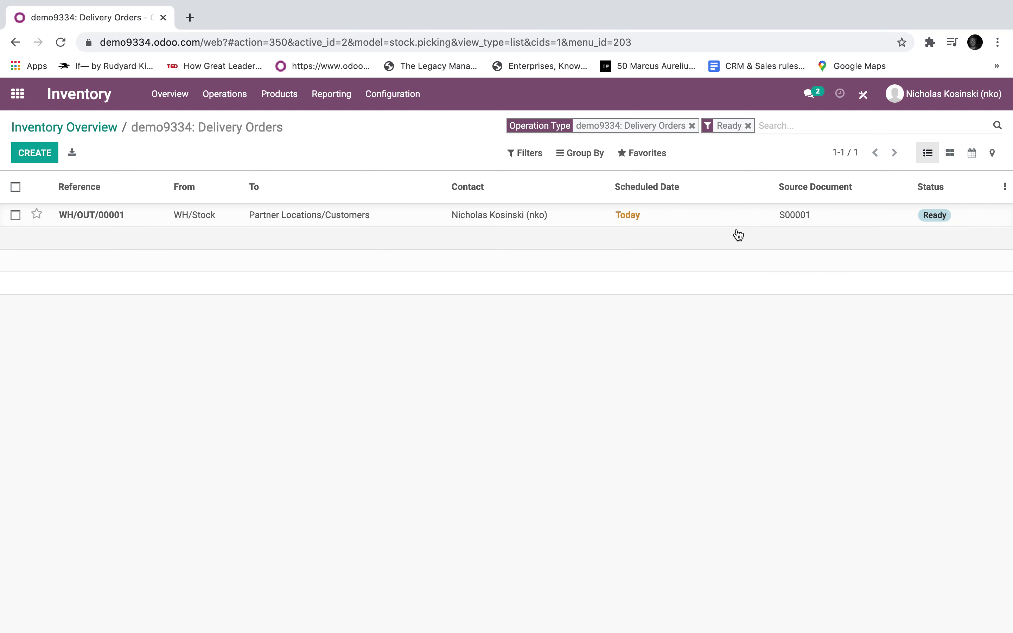
left_click(127, 127)
Open the ready receipt from Vendor X and validate it for the full demanded quantity of Product X.
left_click(80, 225)
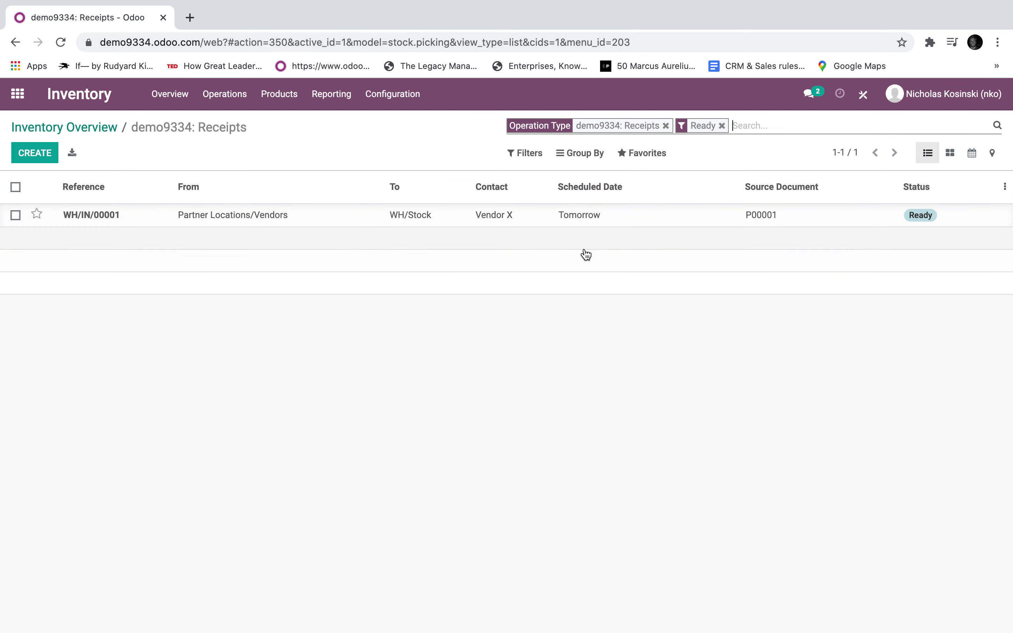
left_click(565, 215)
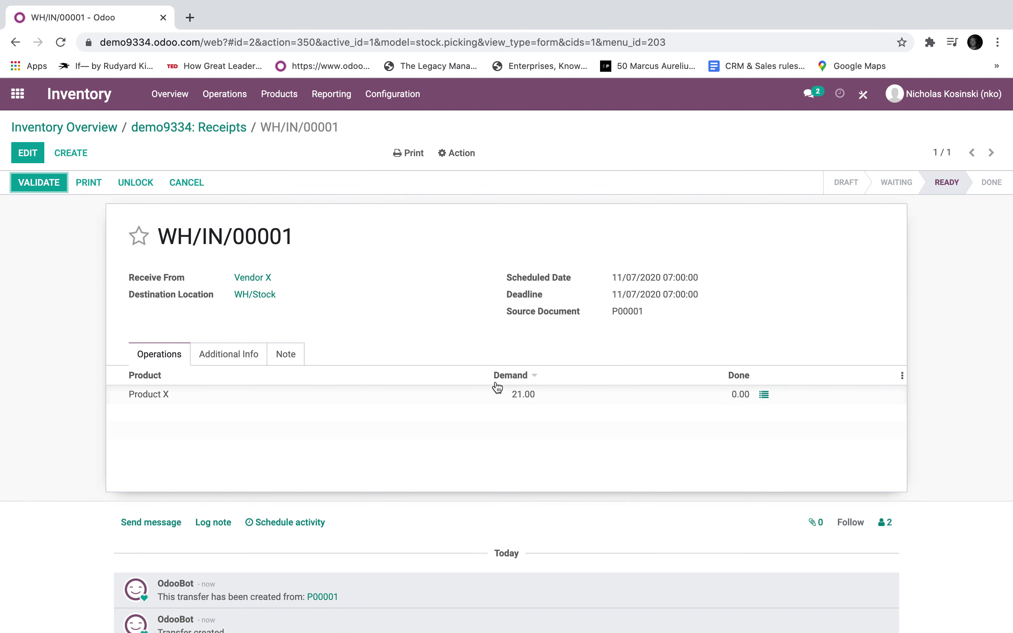
left_click(49, 183)
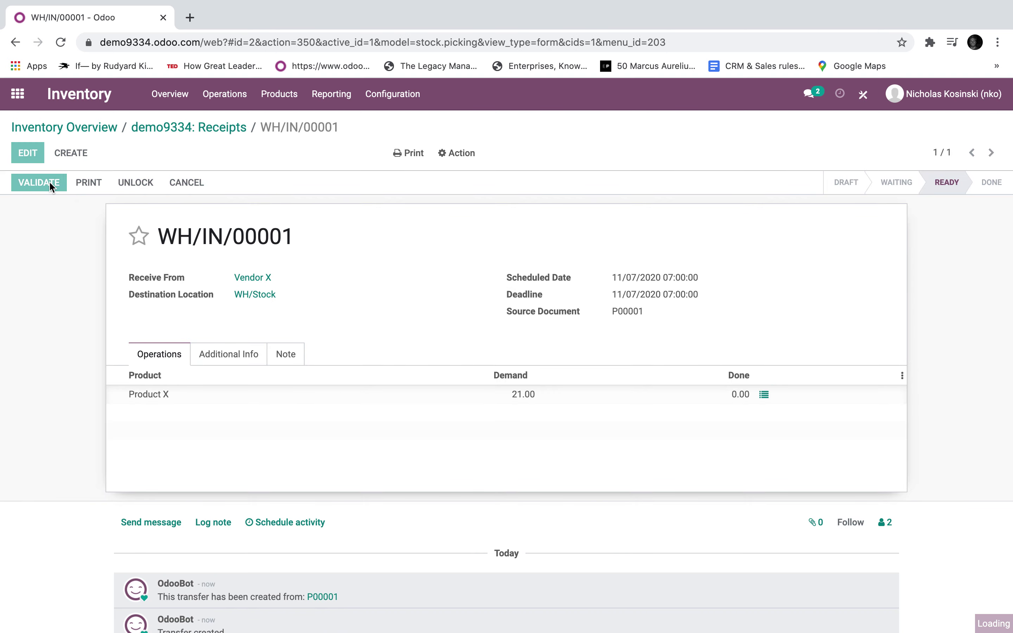
left_click(199, 220)
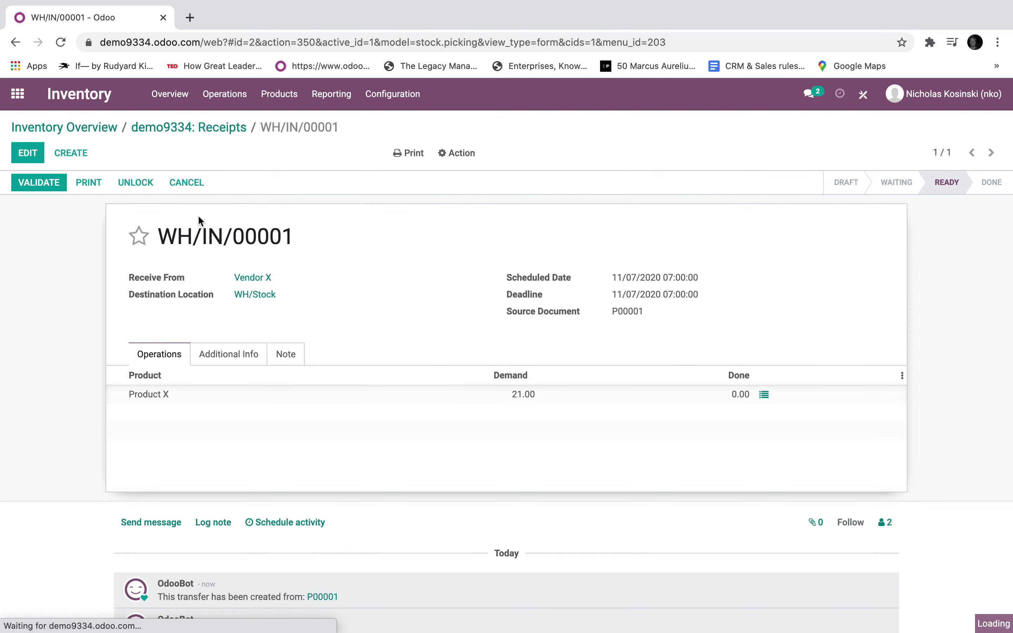
Open the Inventory Report and expand Product X down to WH/Stock to check its on-hand and available quantities.
left_click(331, 93)
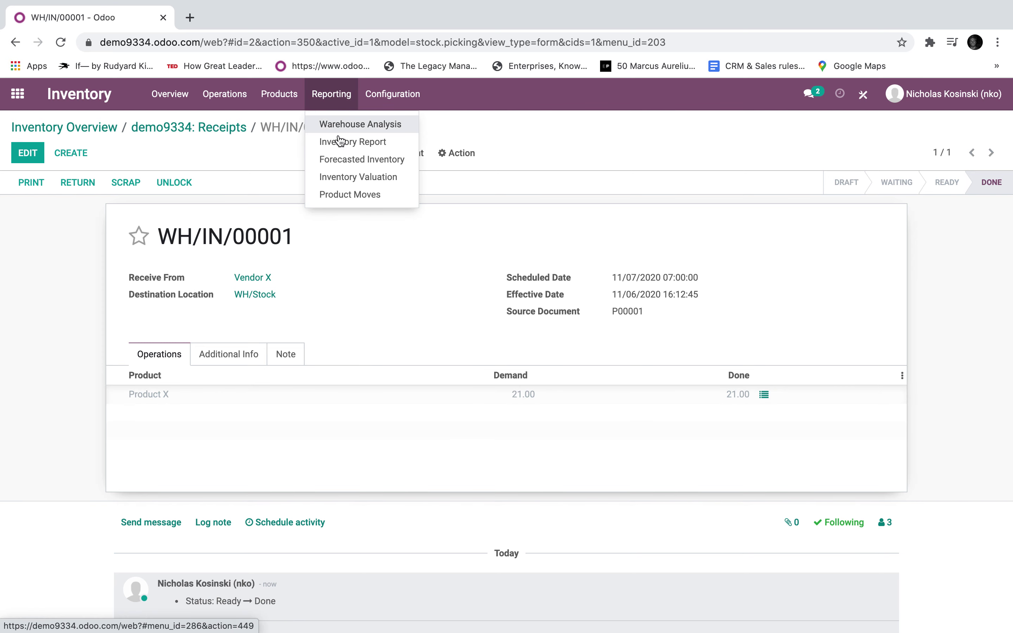
left_click(339, 141)
left_click(825, 222)
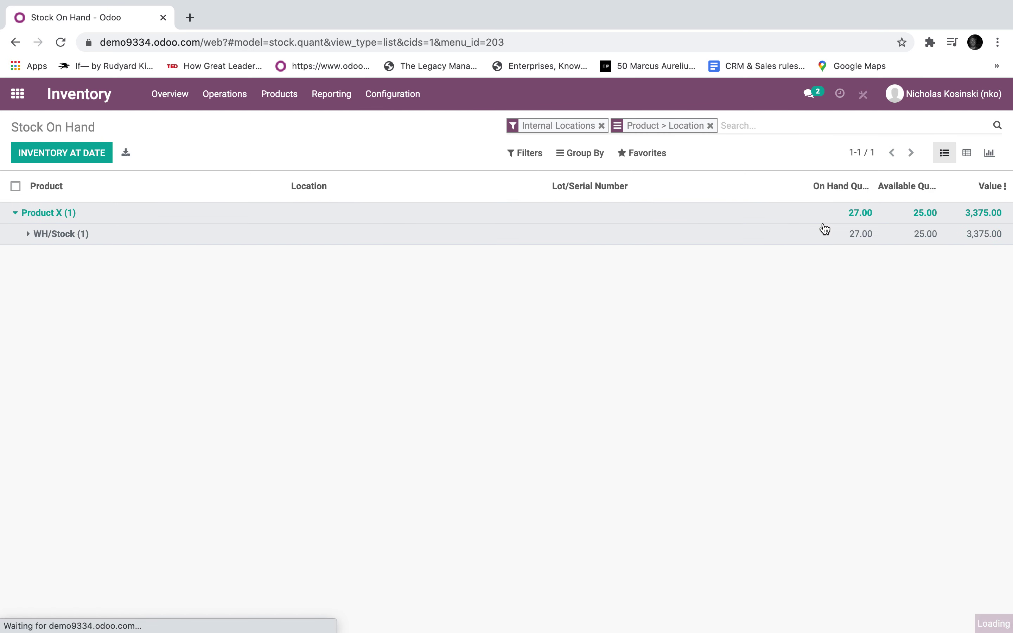
left_click(825, 228)
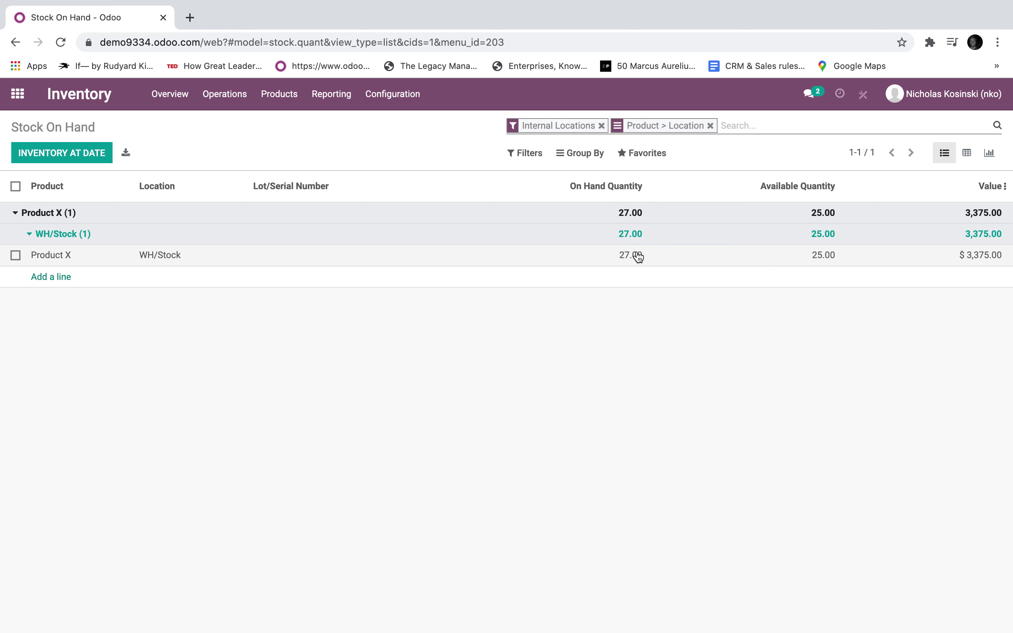
Open the ready delivery order for Product X from the inventory overview and validate it for the full reserved quantity.
left_click(164, 104)
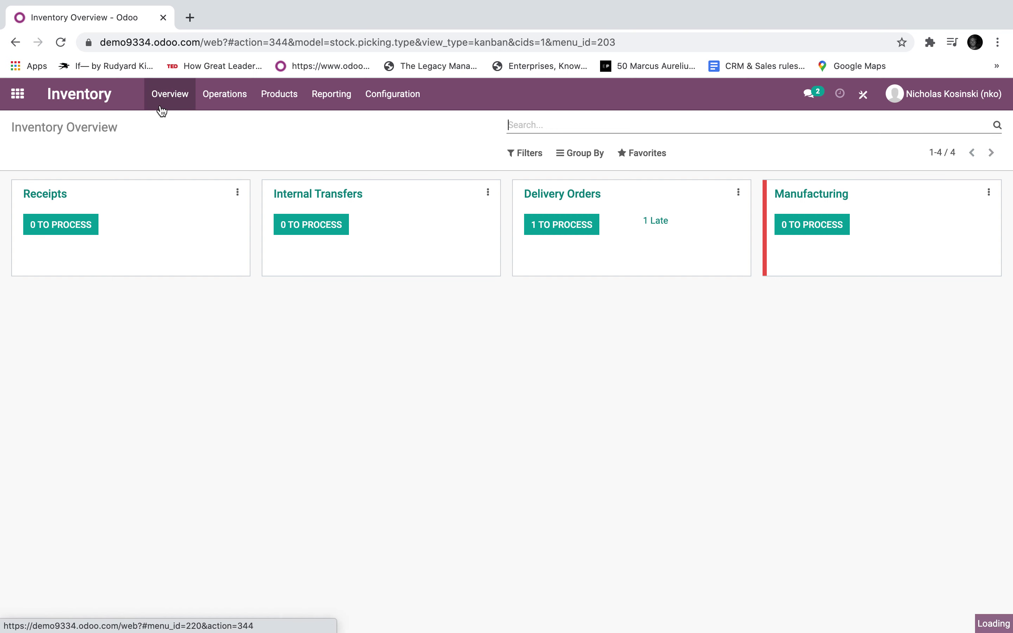
left_click(583, 227)
left_click(214, 216)
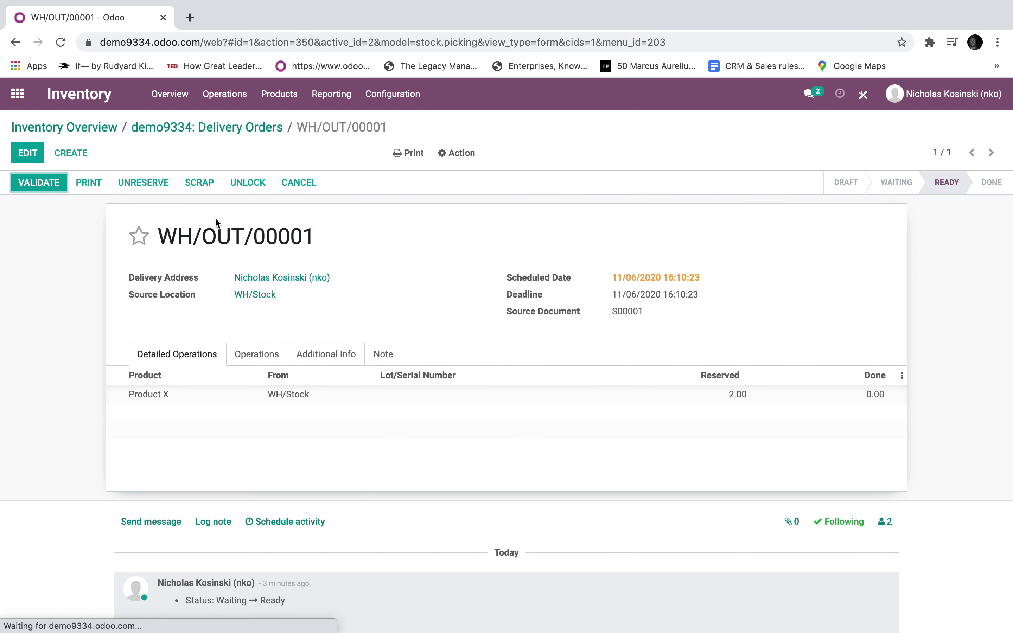
left_click(47, 188)
left_click(192, 229)
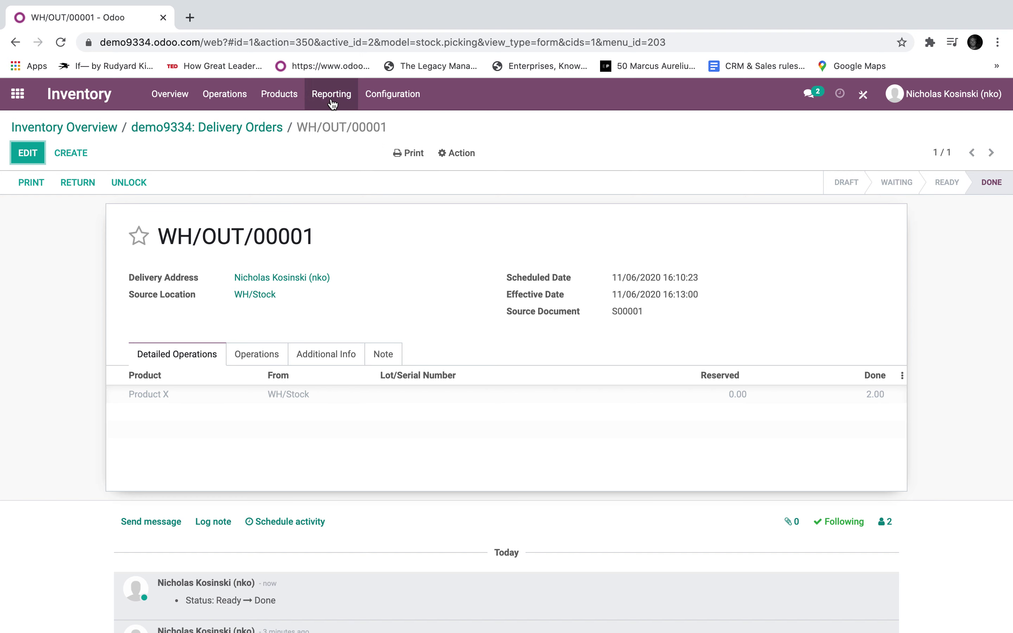
Recheck Product X's on-hand and available quantities in WH/Stock in the Inventory Report after the delivery, and return to the apps home.
left_click(331, 94)
left_click(336, 141)
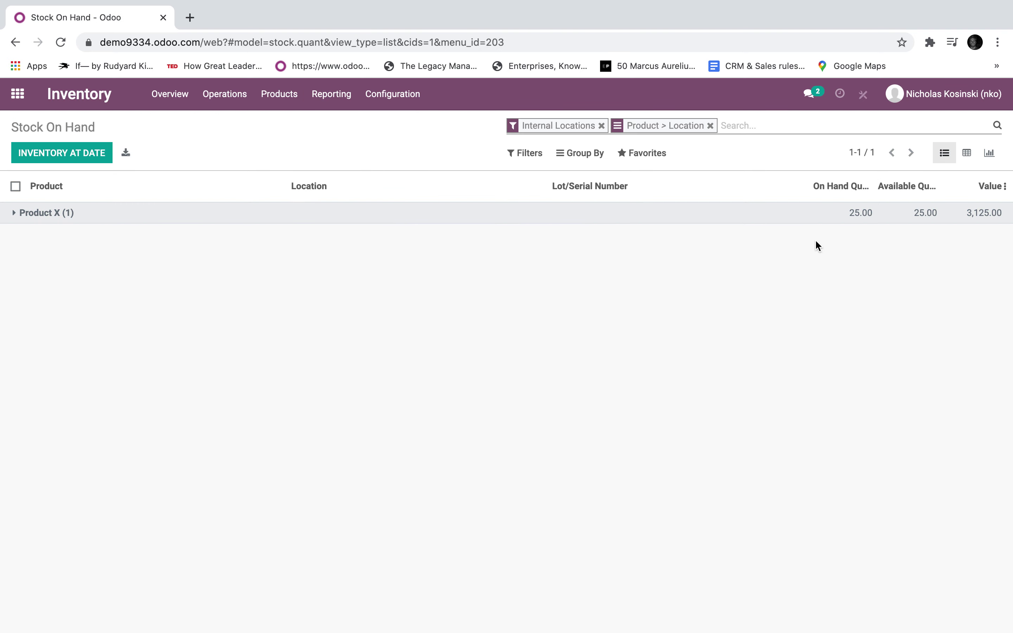
left_click(857, 216)
left_click(855, 236)
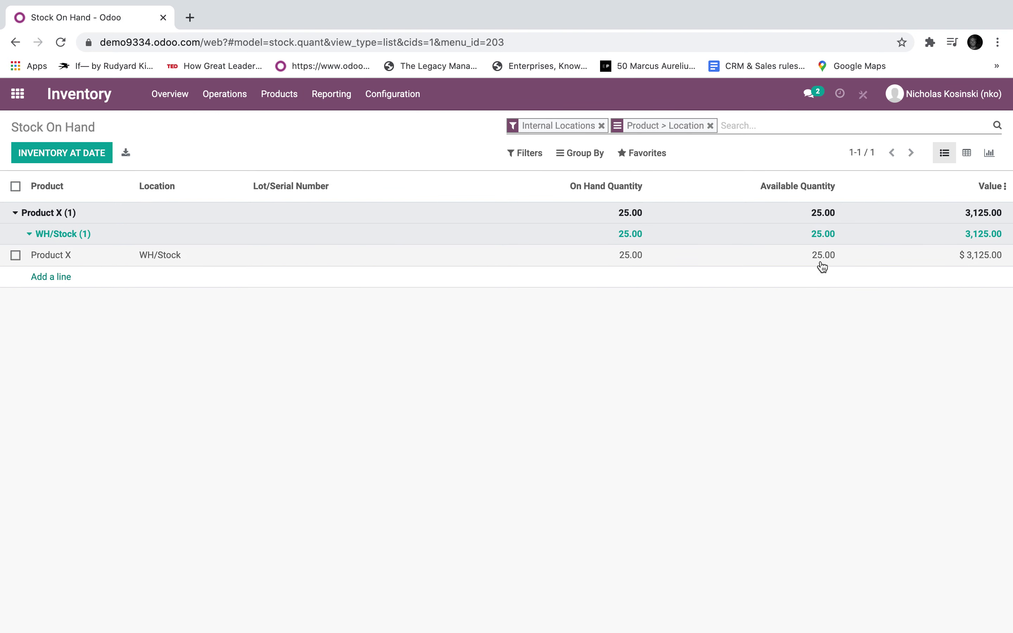
left_click(23, 100)
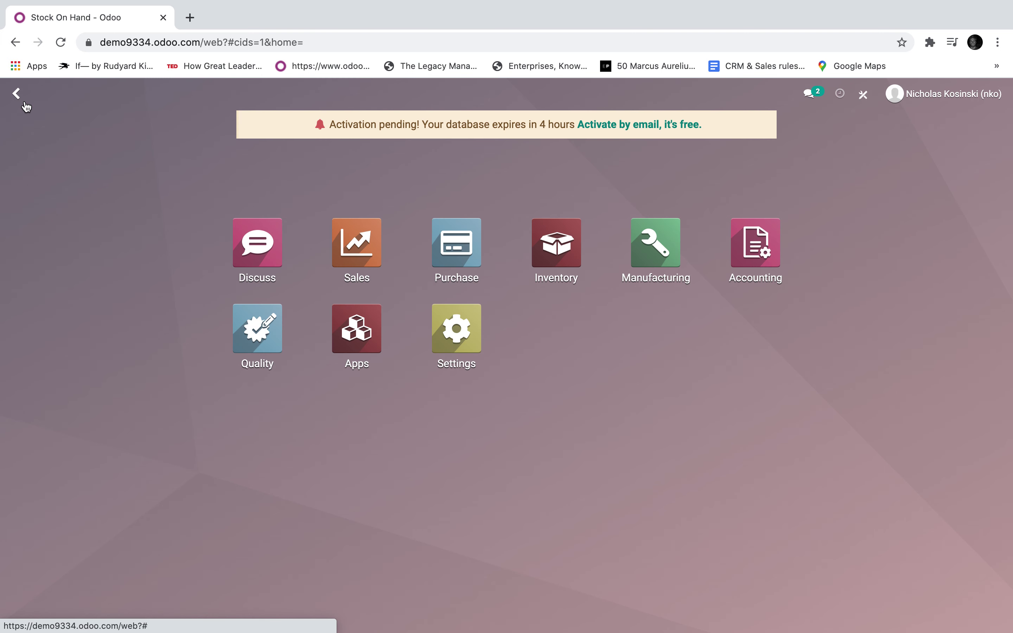